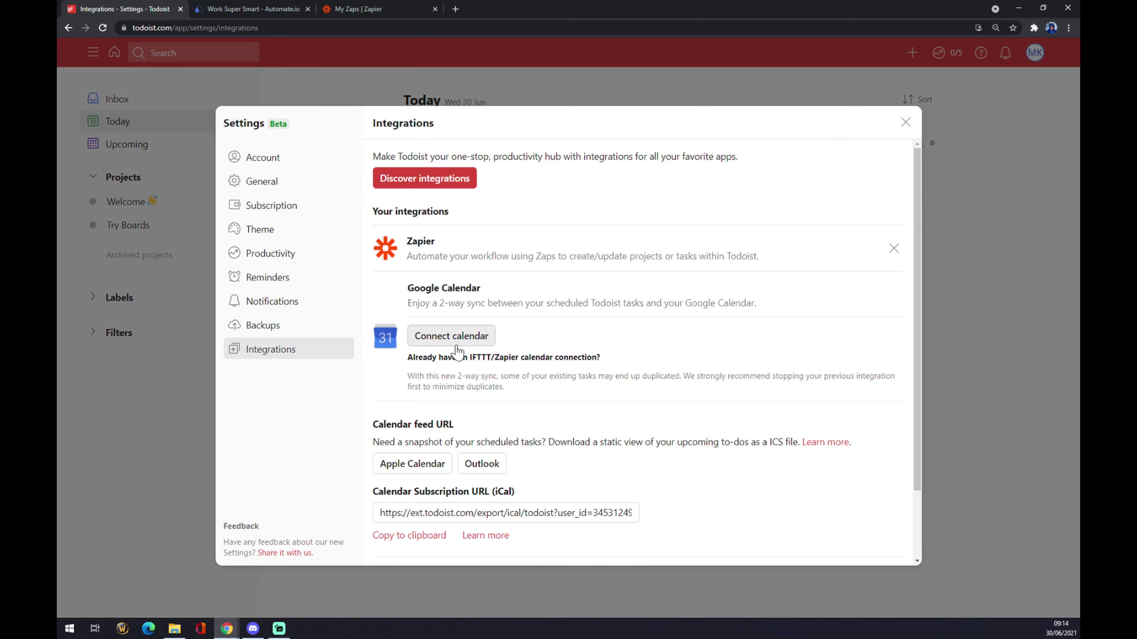
- Search Todoist's integrations directory for "outlook" and open the Outlook integration's page
scroll(574, 373, "down", 3)
scroll(573, 374, "up", 3)
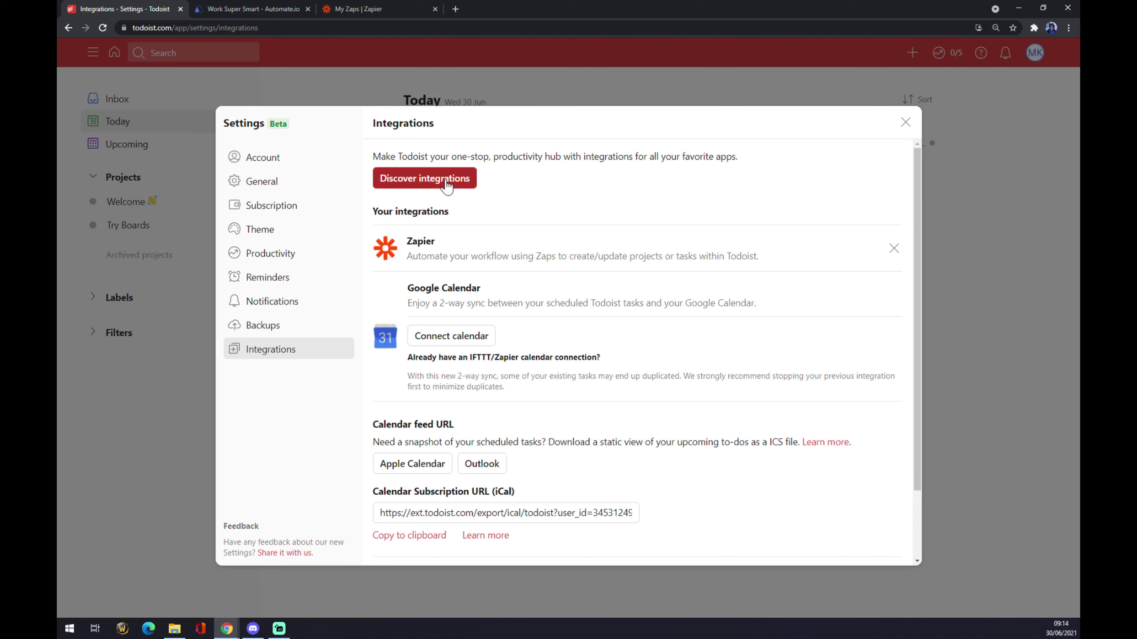
left_click(446, 182)
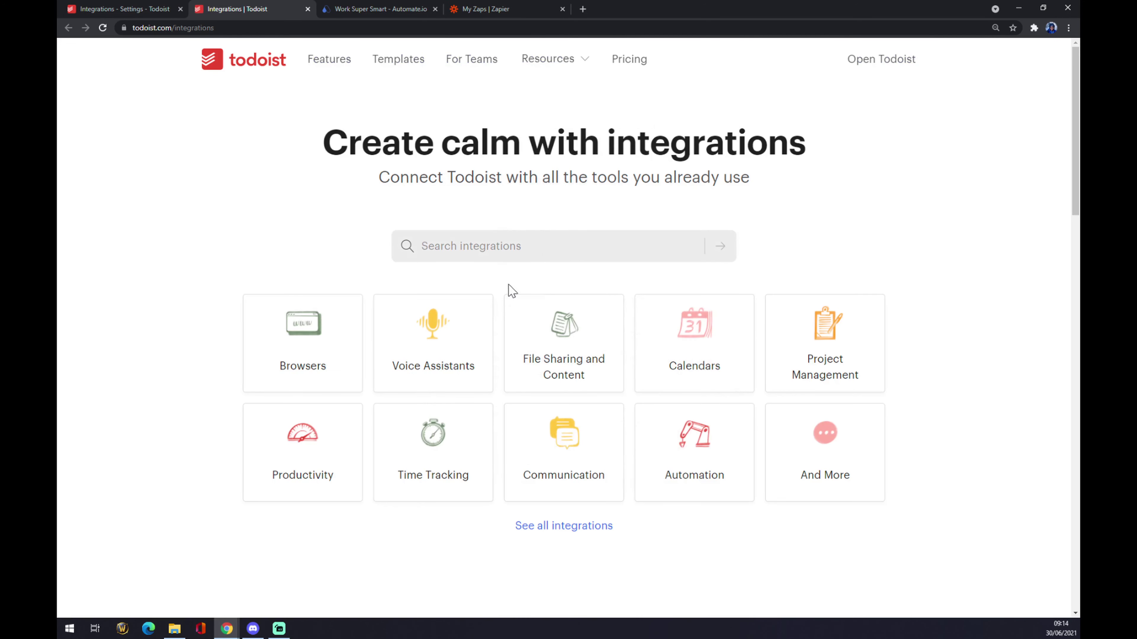
left_click(509, 246)
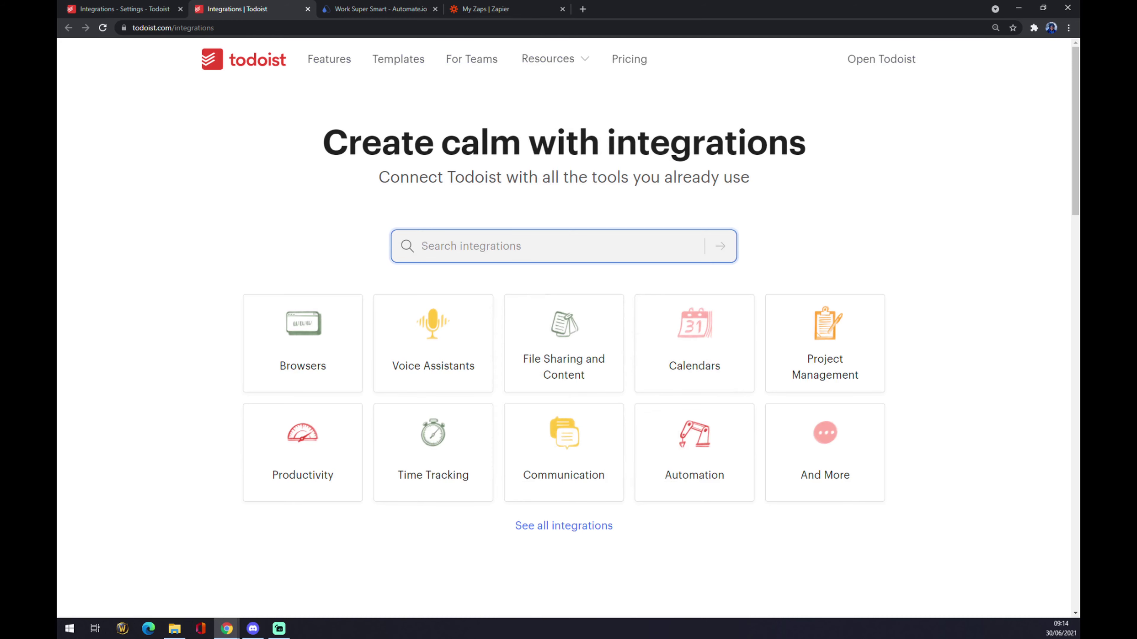
type("outlook")
key("Return")
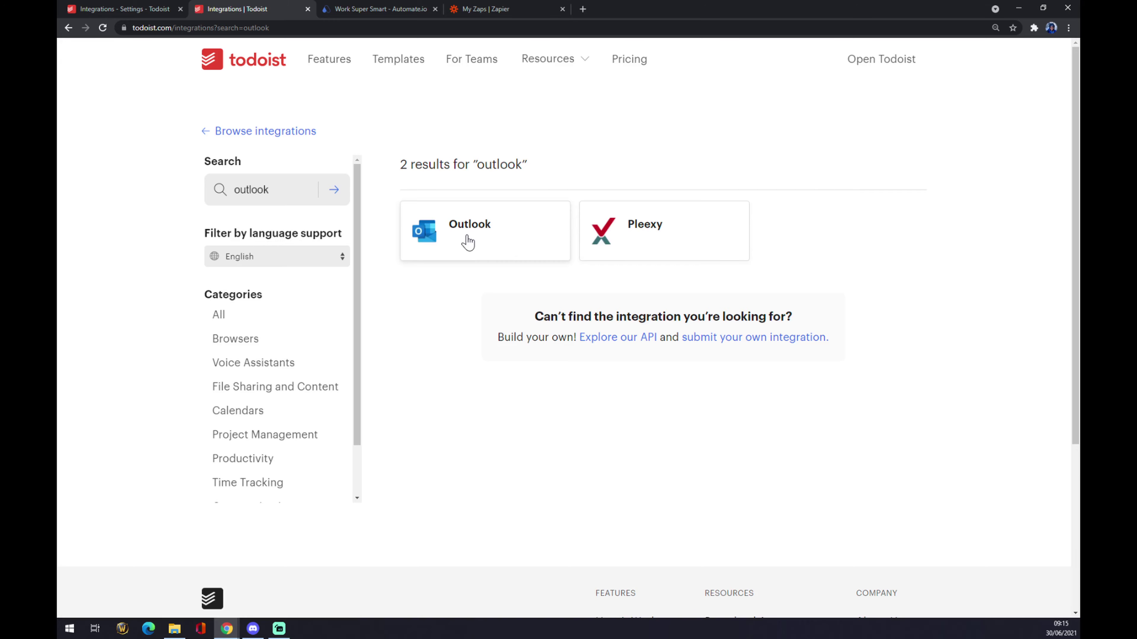
left_click(480, 248)
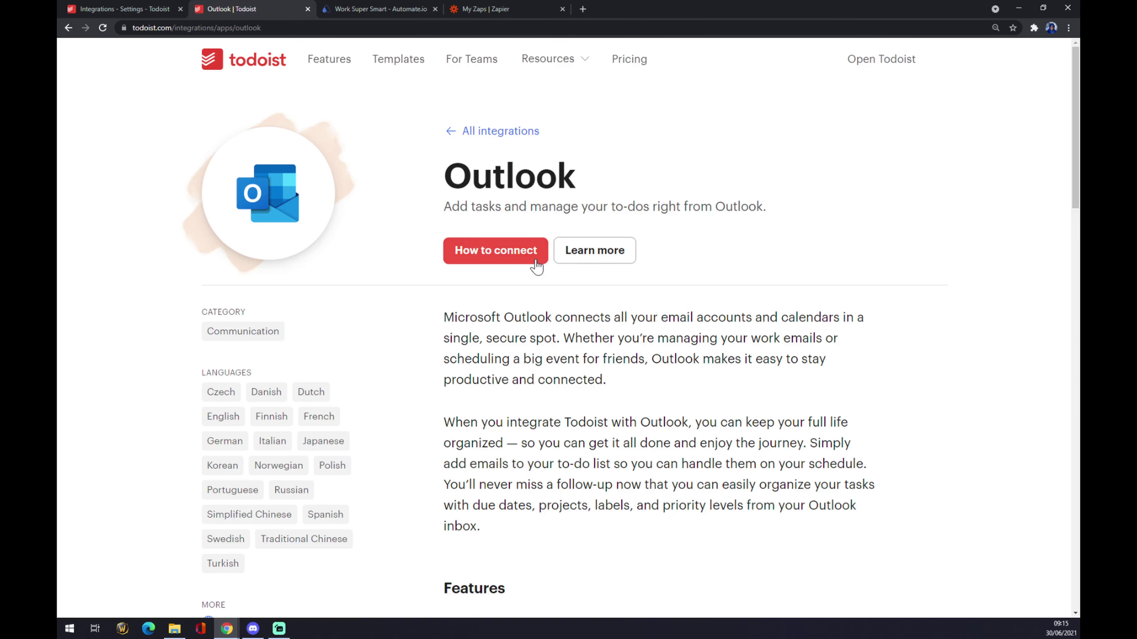
- Read how to connect the Outlook integration, look over the rest of its page, and close that page
left_click(515, 261)
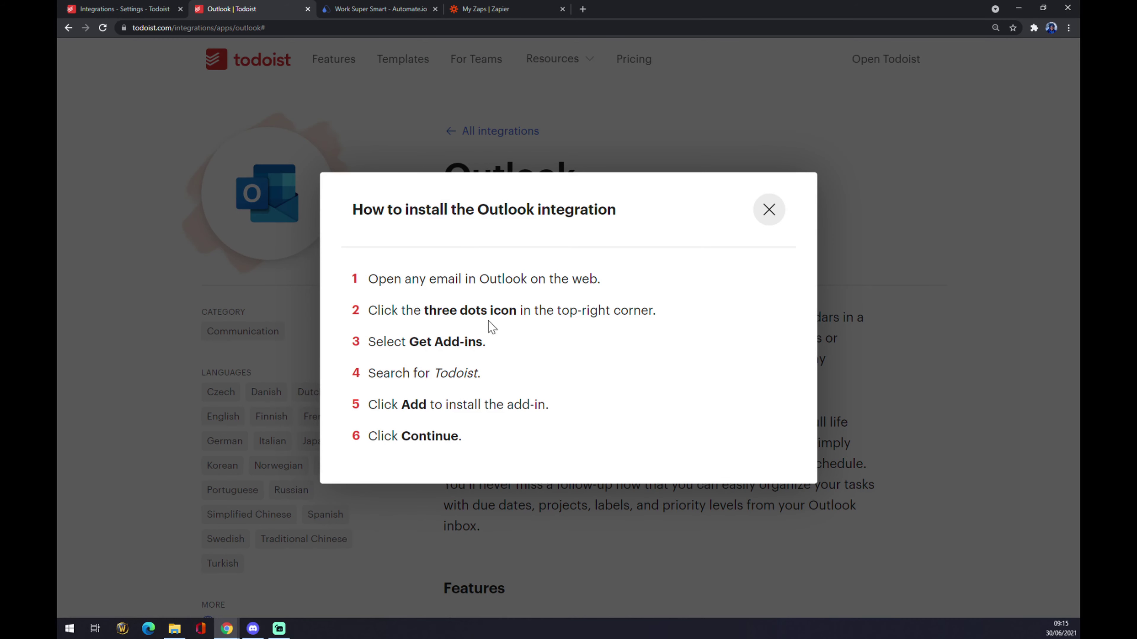
left_click(782, 209)
scroll(629, 262, "down", 15)
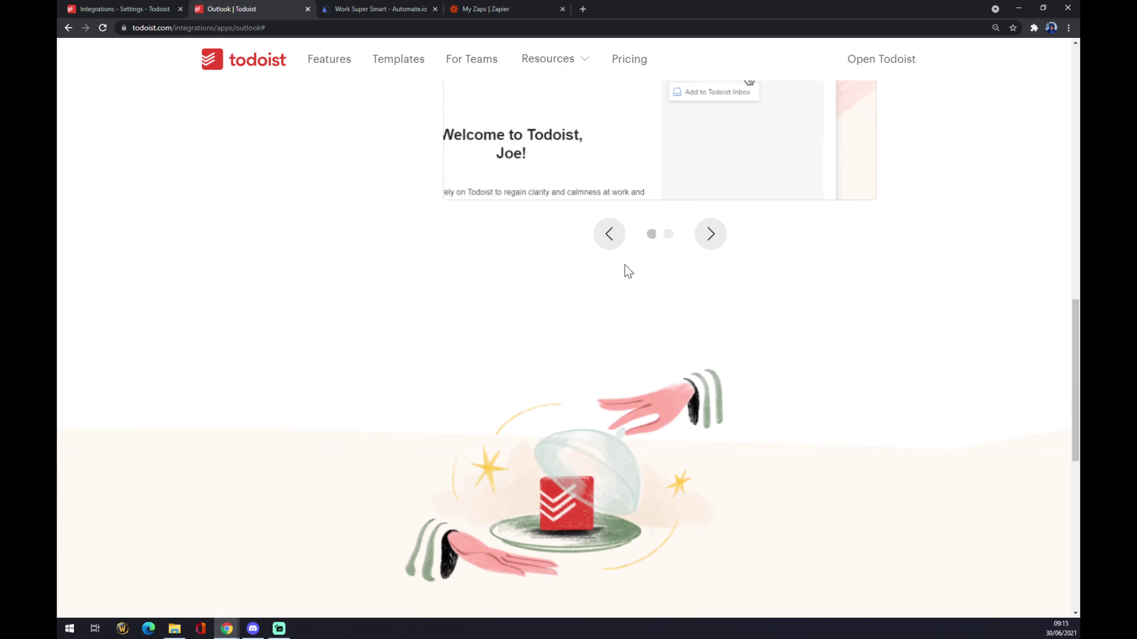
scroll(625, 265, "up", 15)
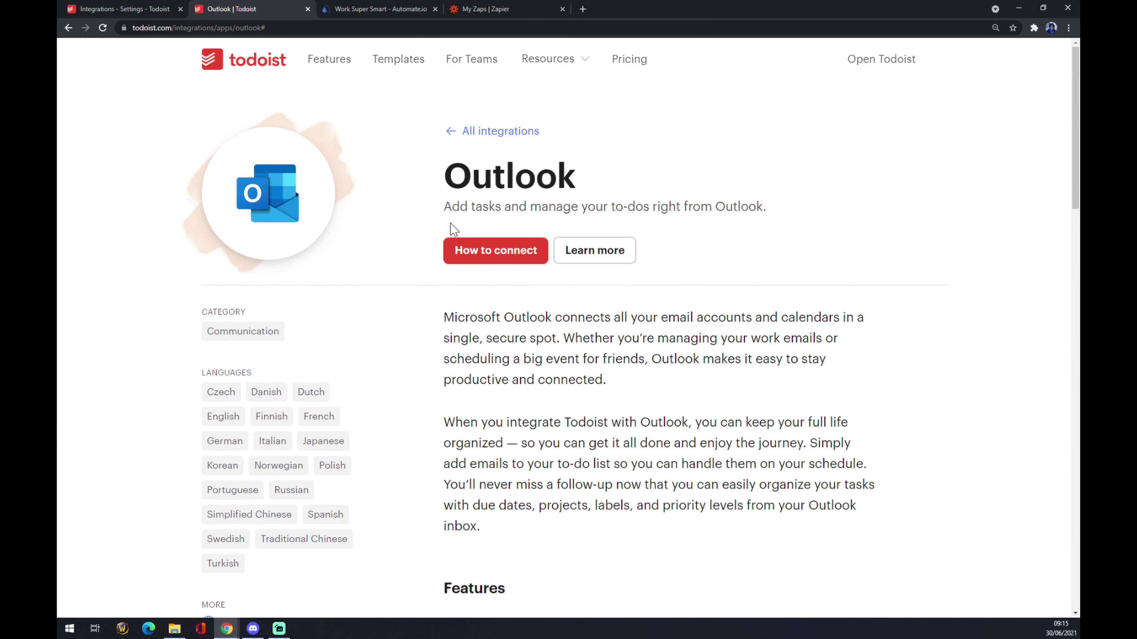
left_click(307, 8)
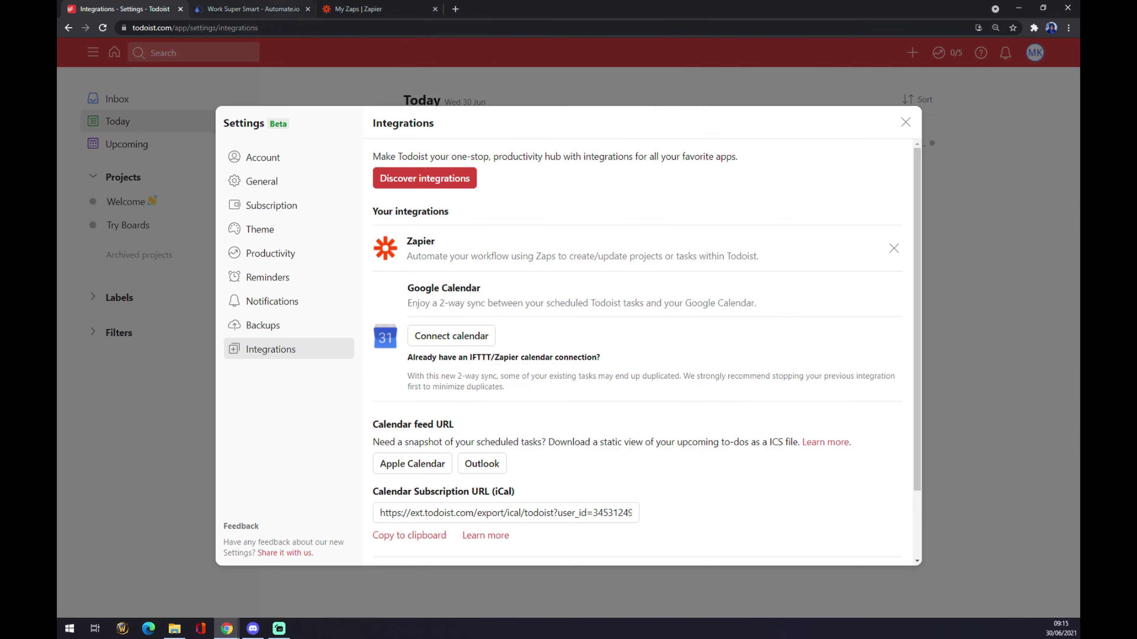
- Switch to Automate.io, search its app integrations for "todo" and open the Todoist integration
left_click(230, 9)
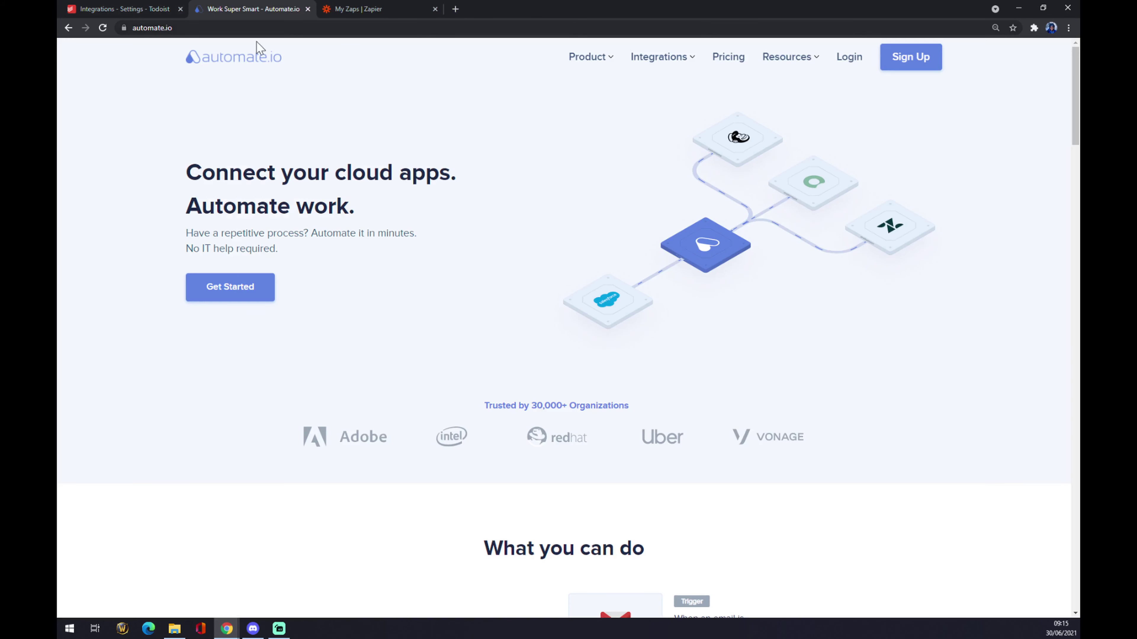
mouse_move(648, 82)
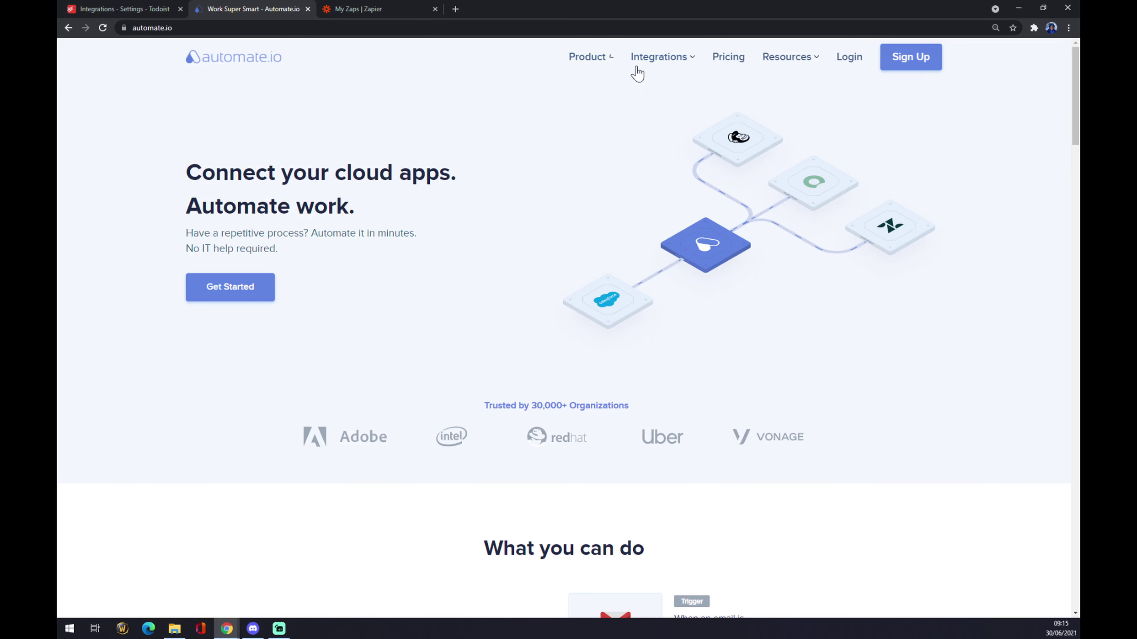
mouse_move(678, 64)
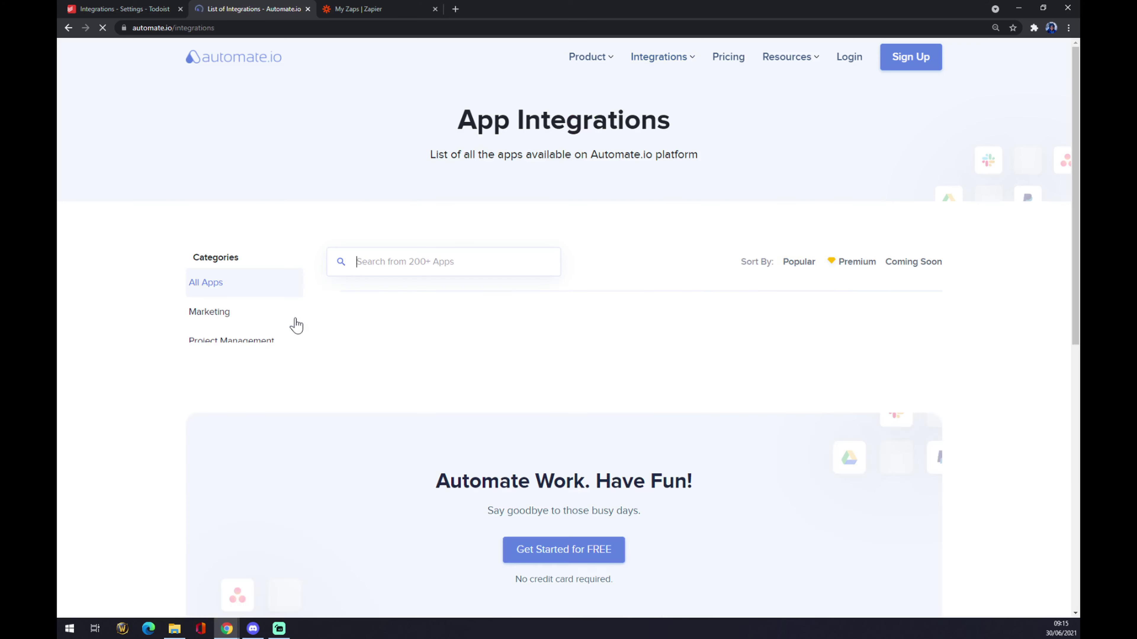
left_click(483, 264)
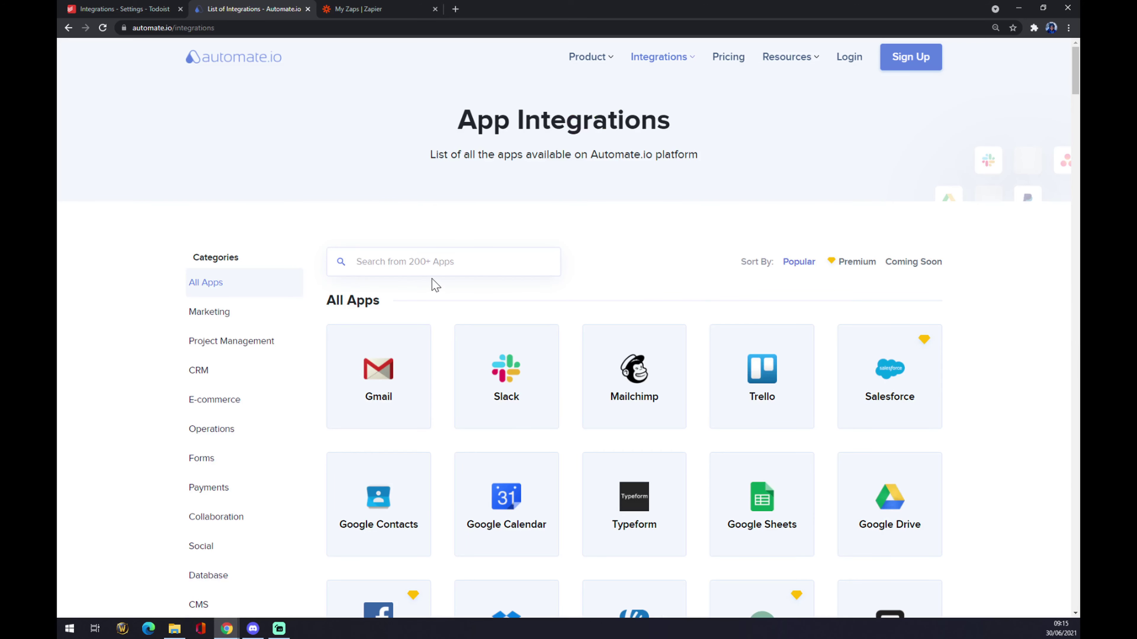
type("todi")
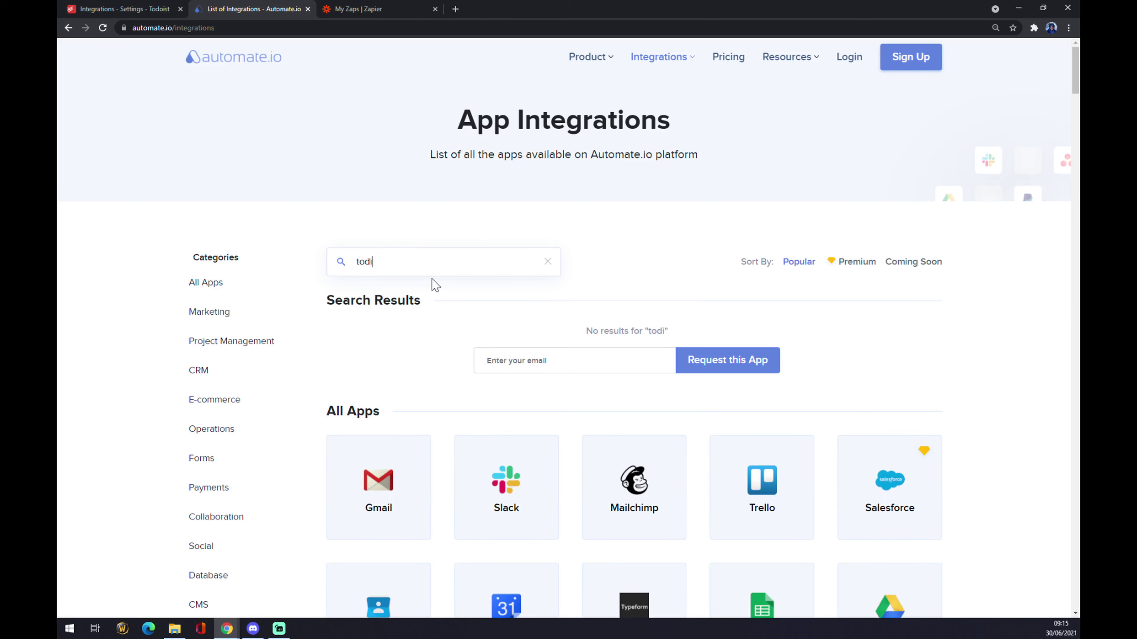
key("BackSpace")
type("o")
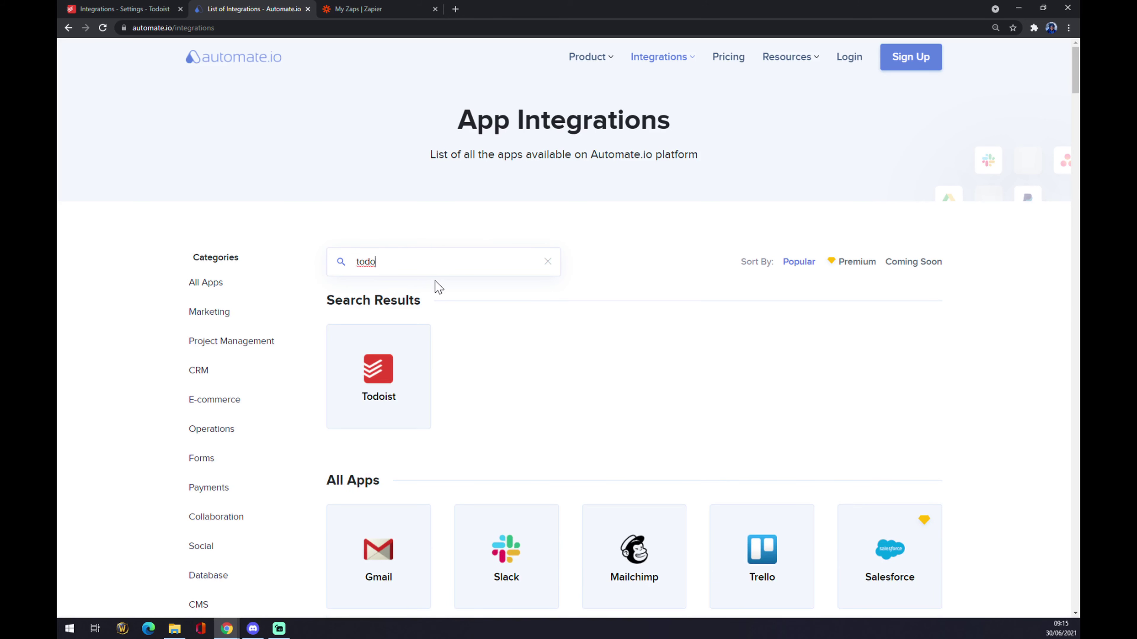
left_click(412, 398)
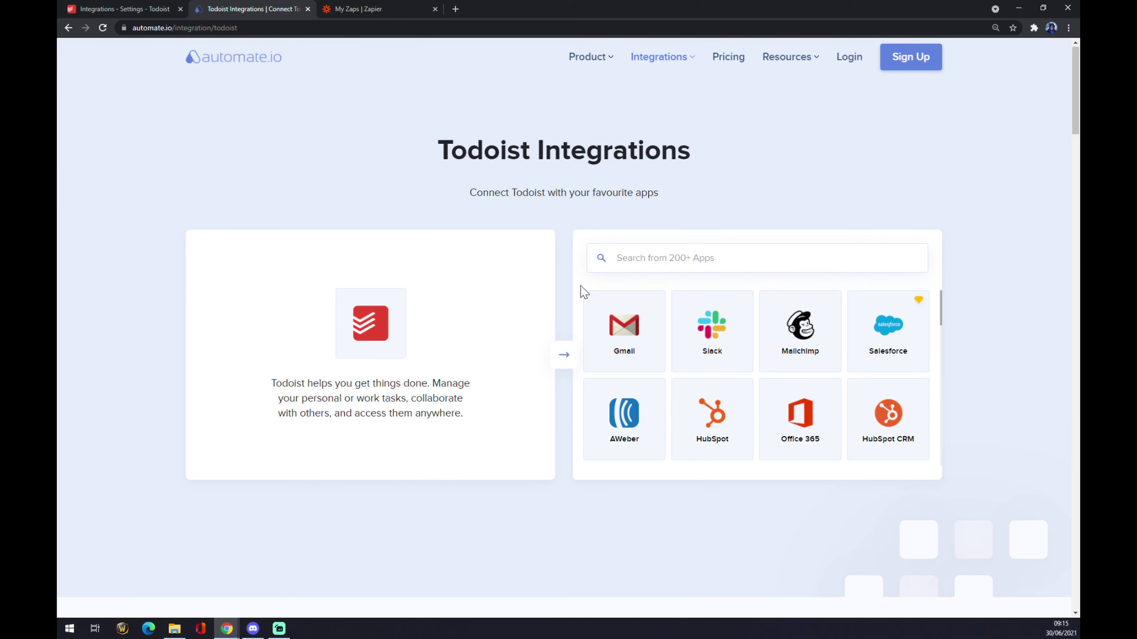
- Search for "outlo" and choose Microsoft Outlook as the app to connect with Todoist
left_click(644, 258)
type("outlo")
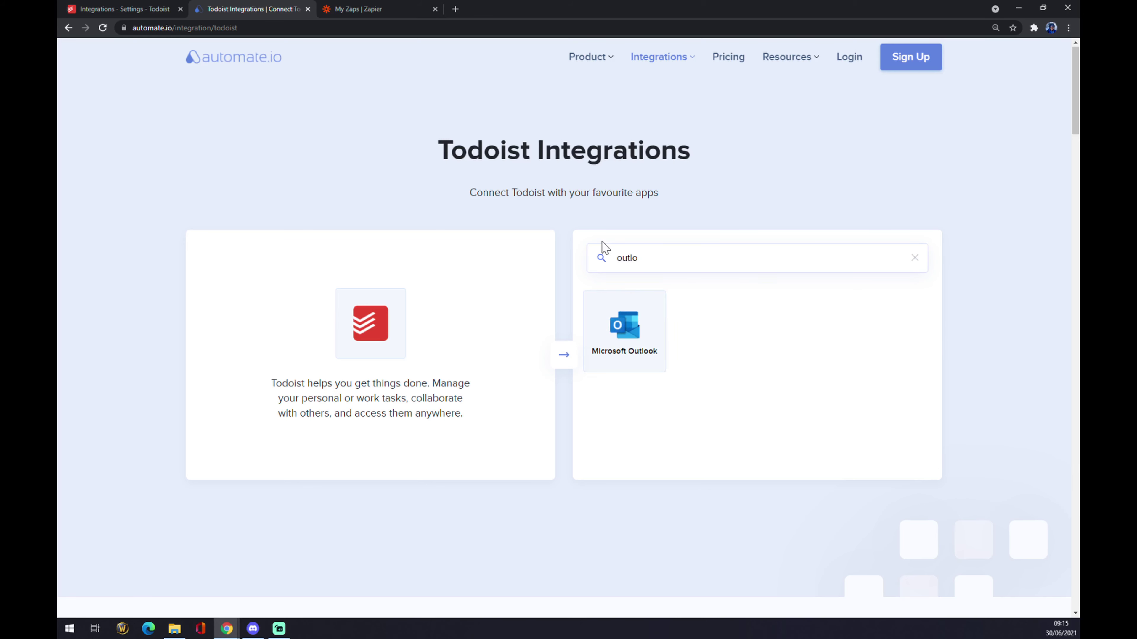
left_click(629, 356)
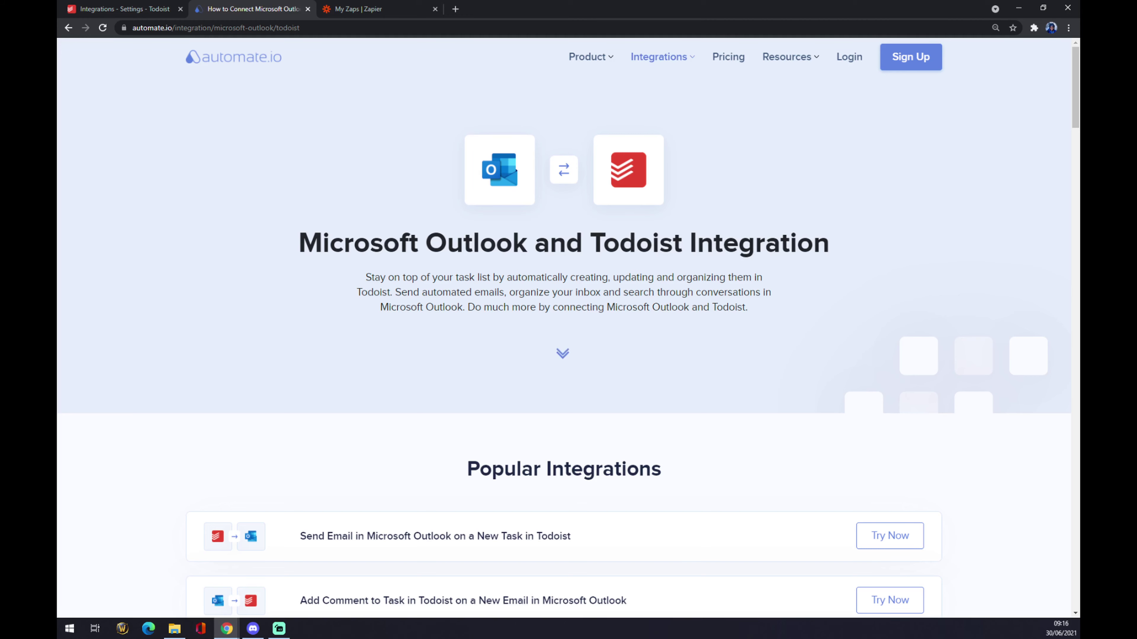
- Examine the popular Microsoft Outlook and Todoist integrations and the triggers and actions offered for a custom integration
scroll(363, 266, "down", 10)
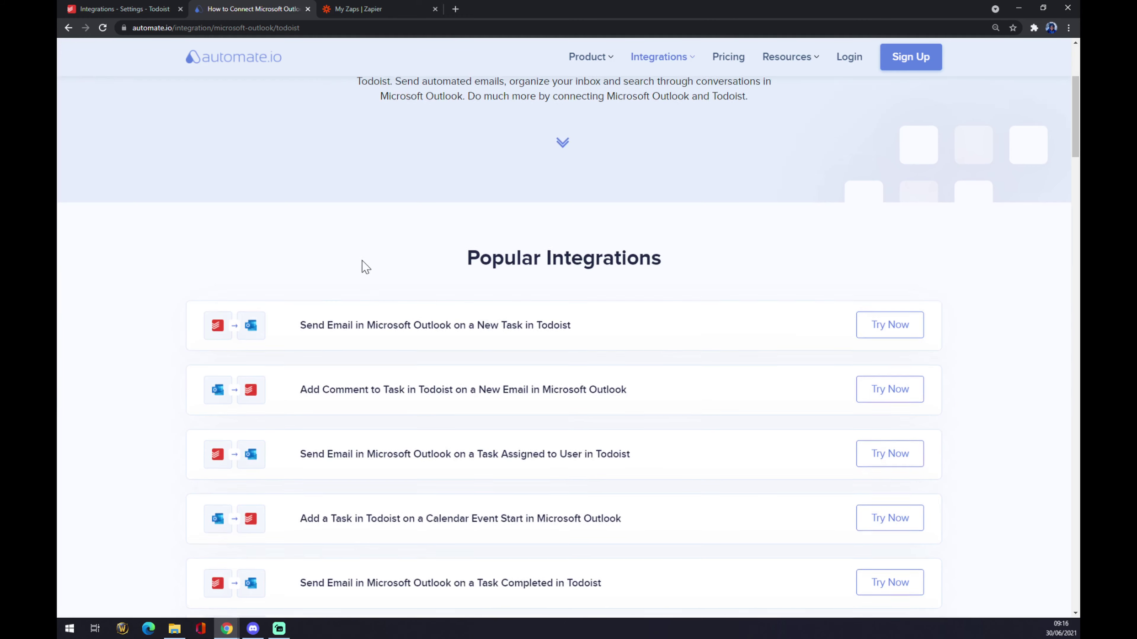
scroll(418, 204, "up", 4)
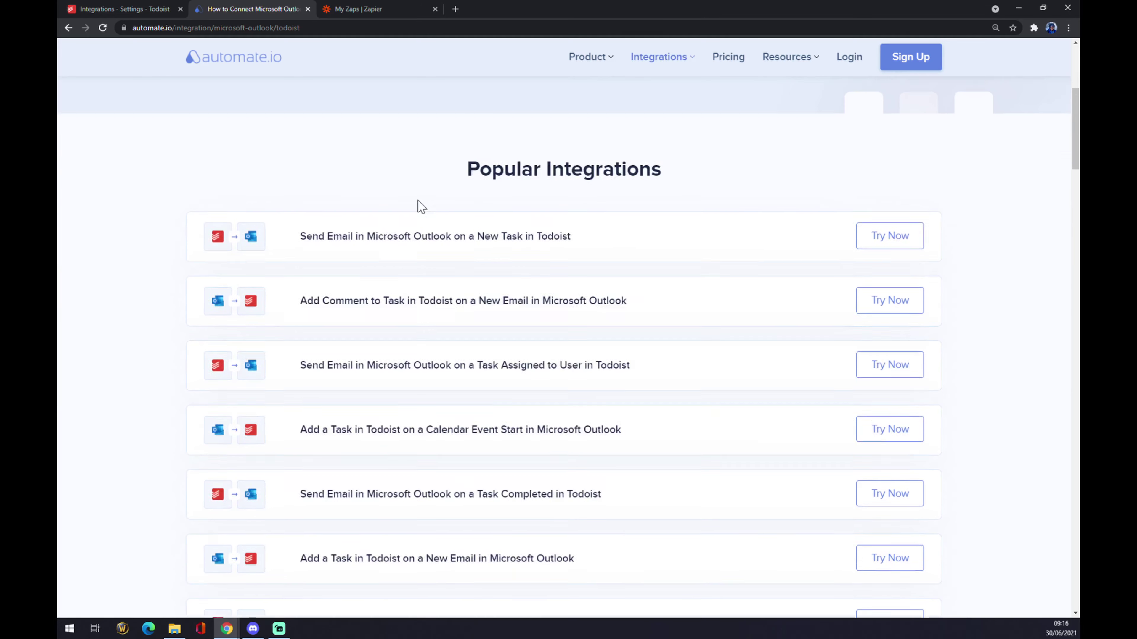
scroll(253, 228, "down", 8)
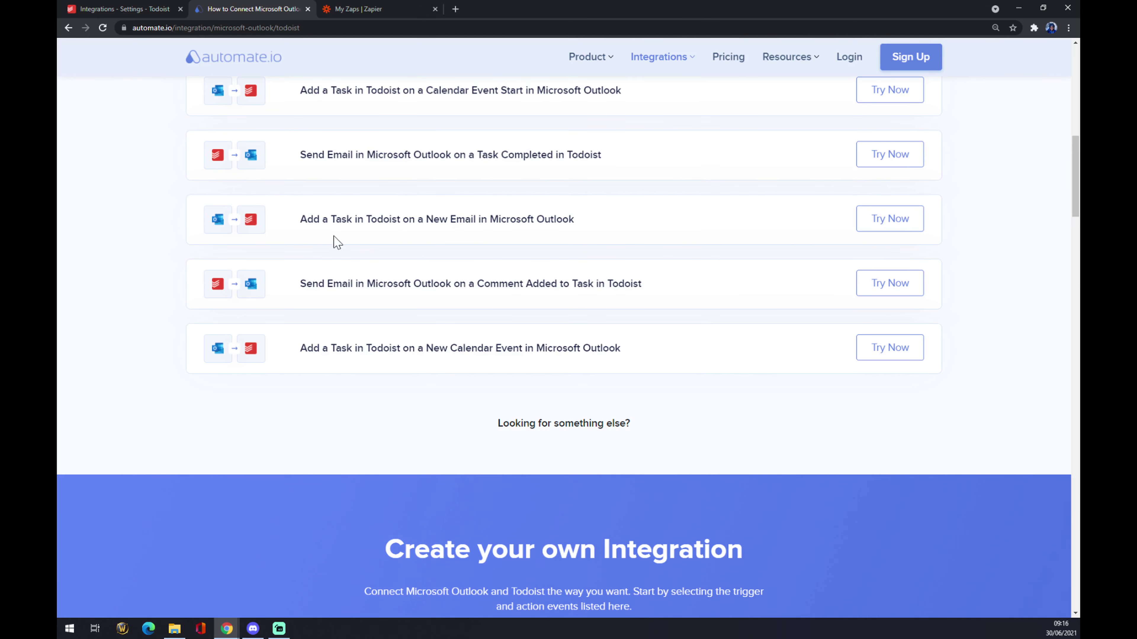
scroll(334, 237, "down", 5)
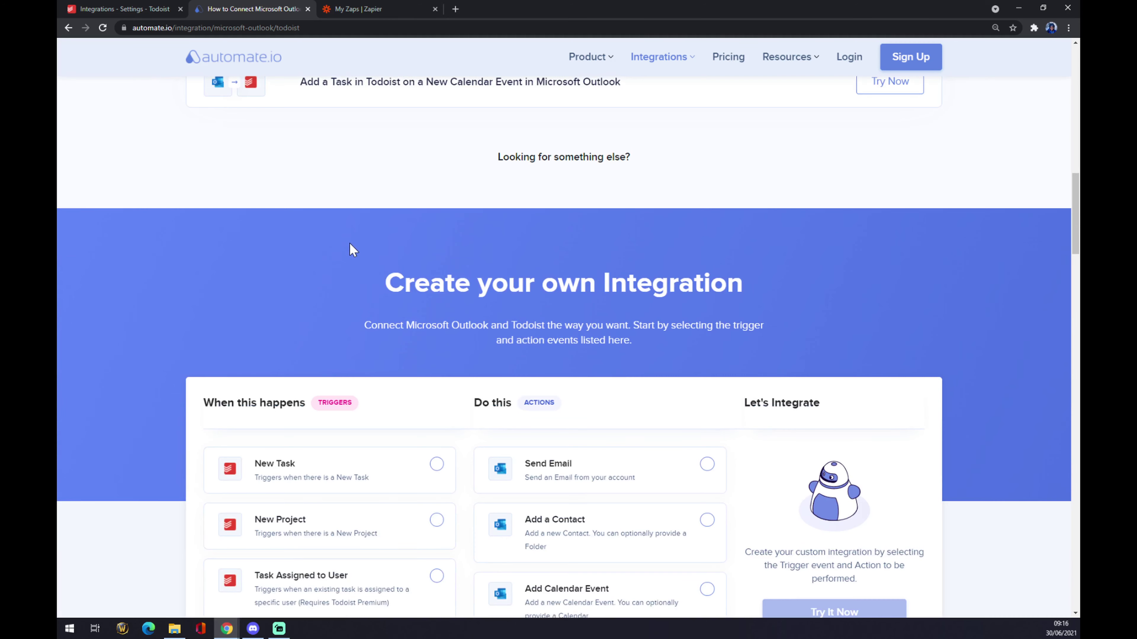
scroll(354, 249, "down", 1)
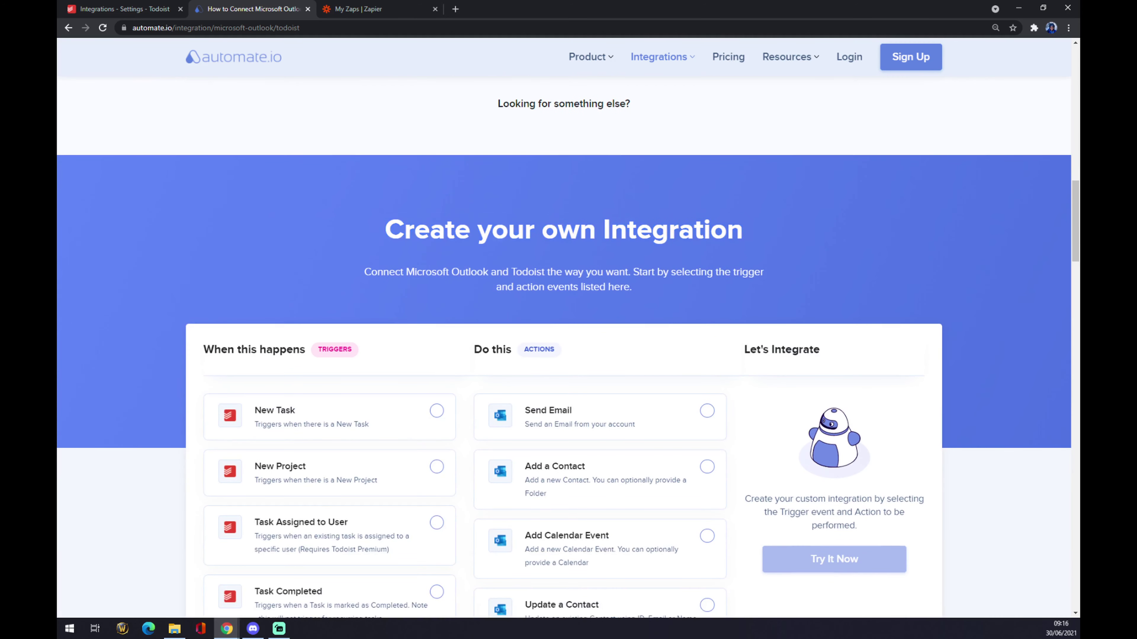
scroll(297, 219, "down", 2)
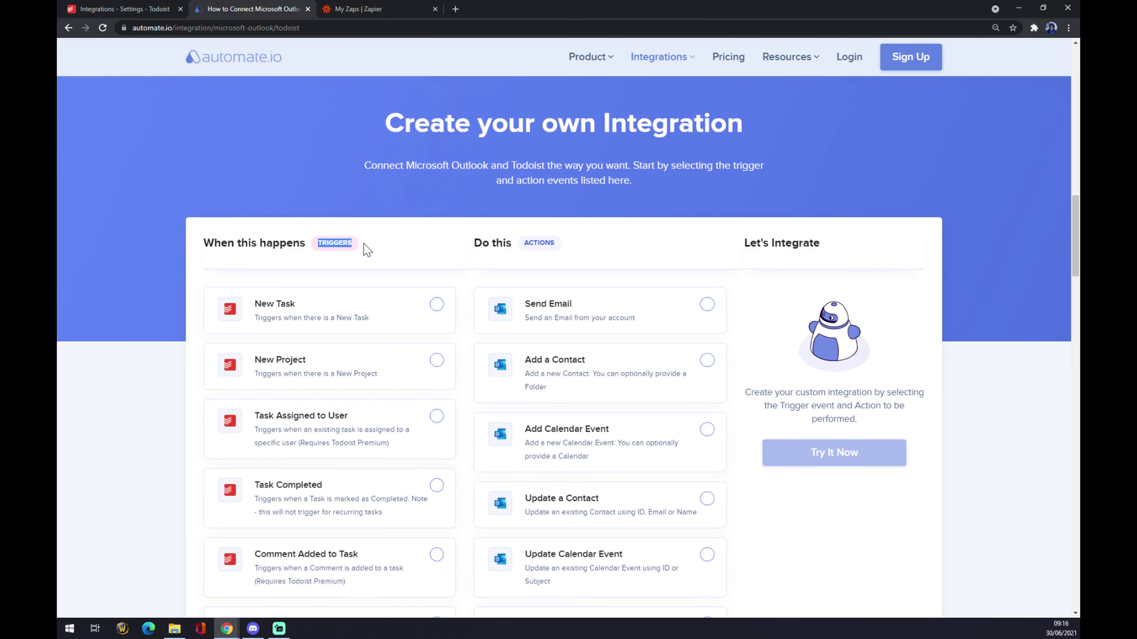
scroll(366, 247, "down", 10)
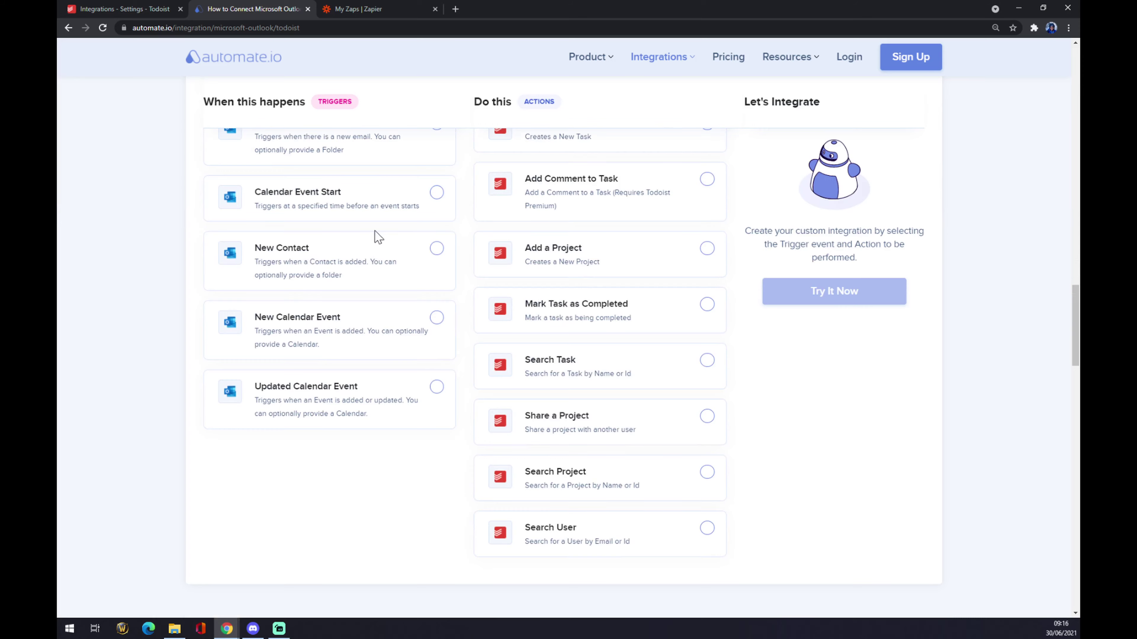
scroll(381, 226, "down", 3)
scroll(381, 228, "up", 14)
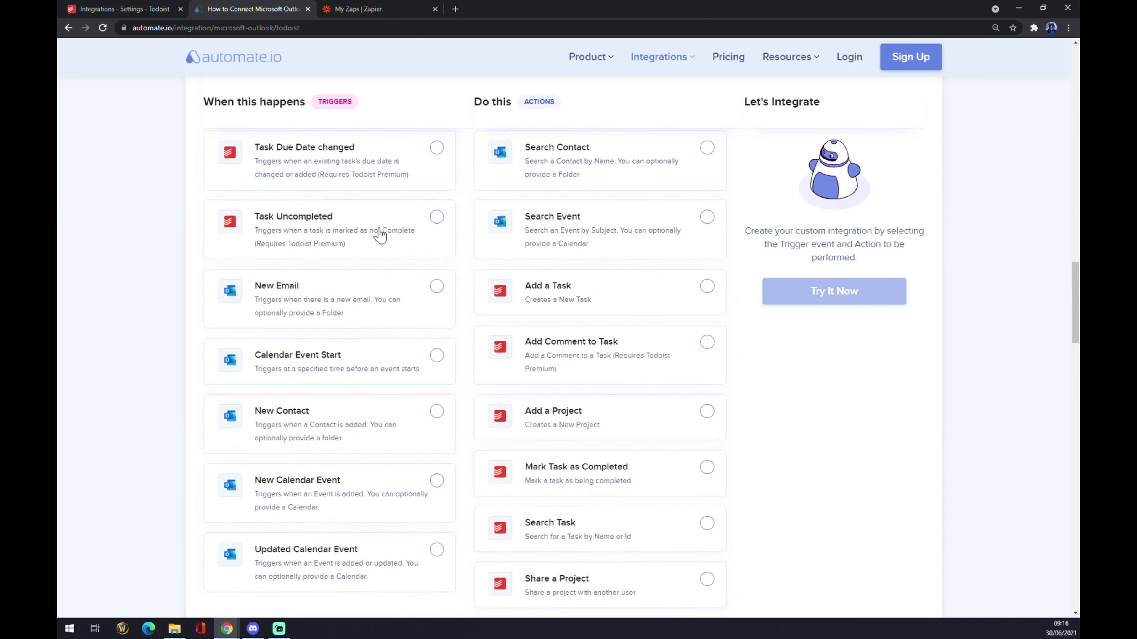
scroll(331, 309, "down", 5)
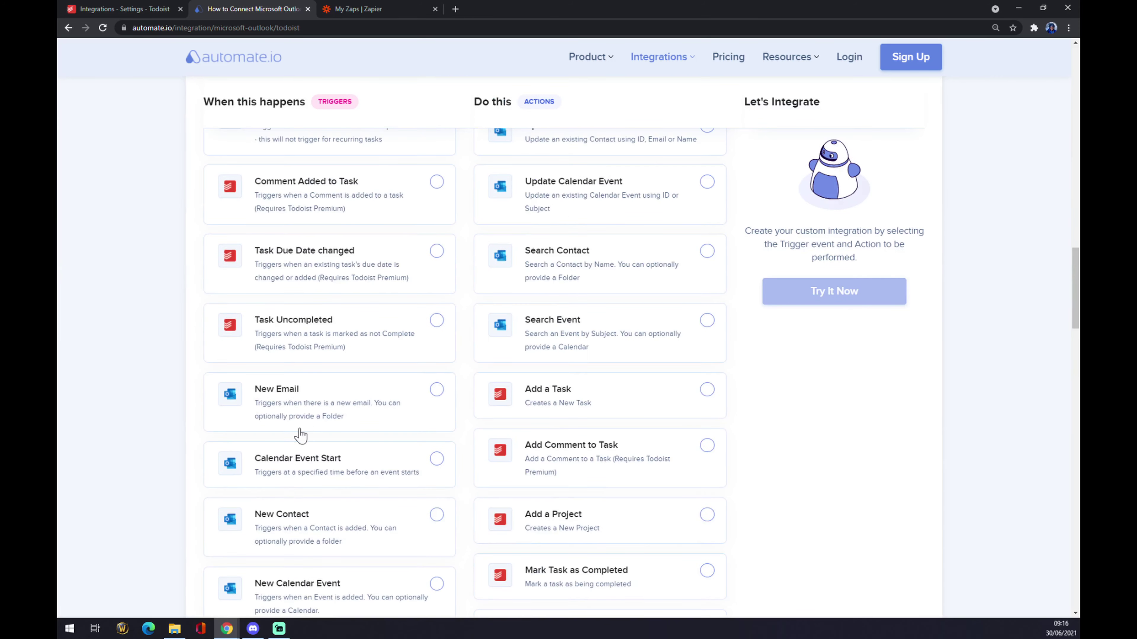
- Select the Todoist New Task trigger and the Outlook Send Email action for the custom integration
scroll(354, 380, "up", 4)
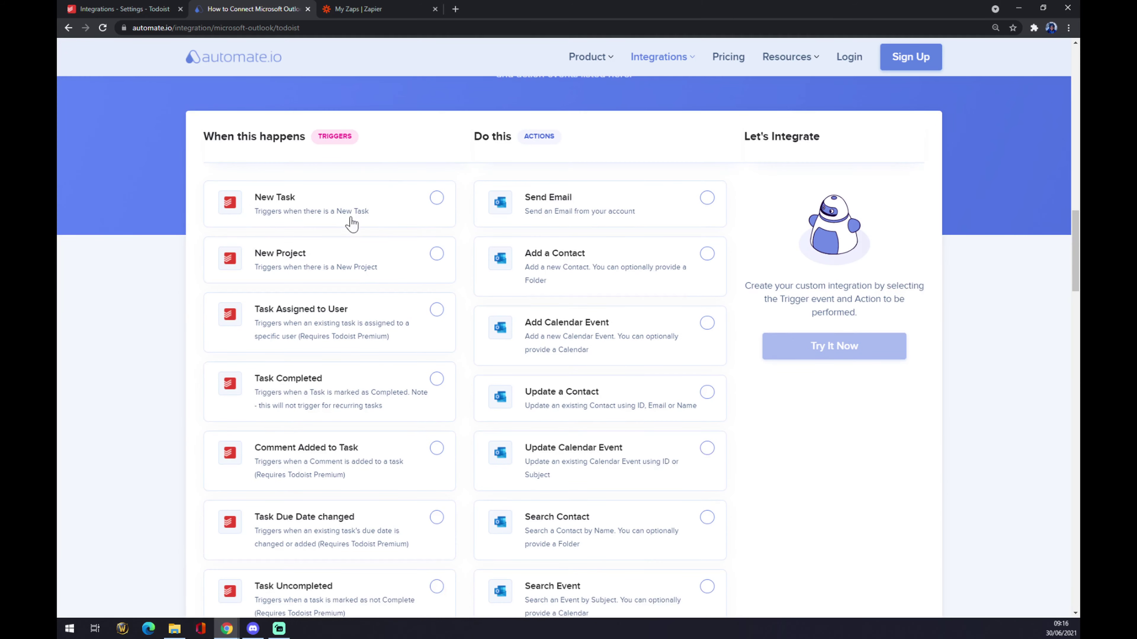
left_click(436, 198)
left_click(636, 211)
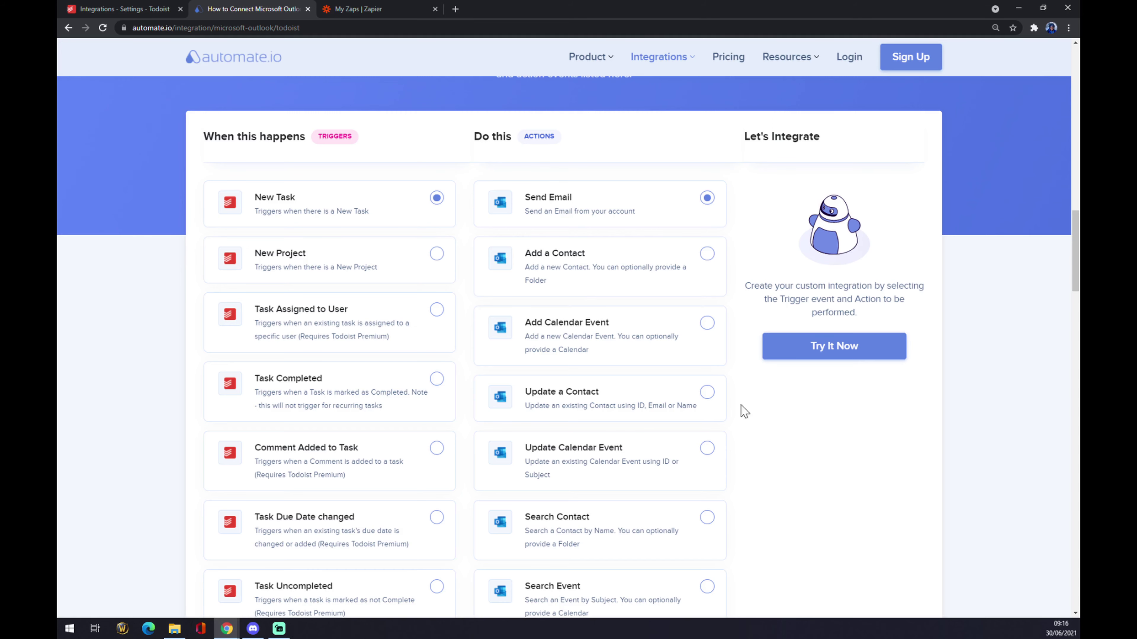
- Switch to Zapier and create a new Zap with Todoist as the trigger app
left_click(370, 7)
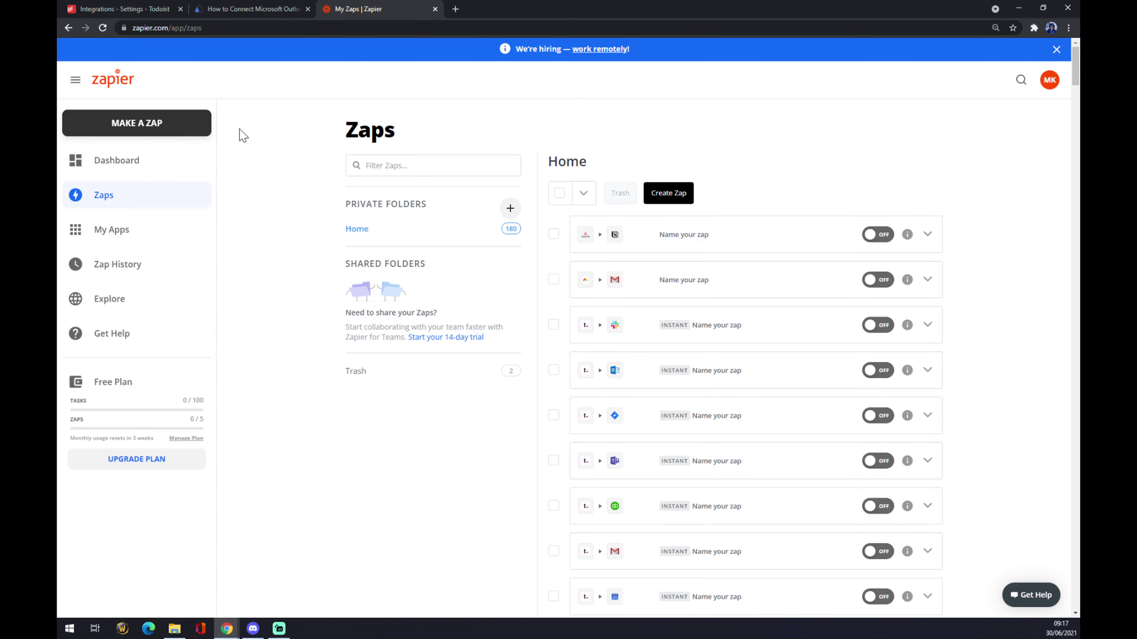
left_click(173, 126)
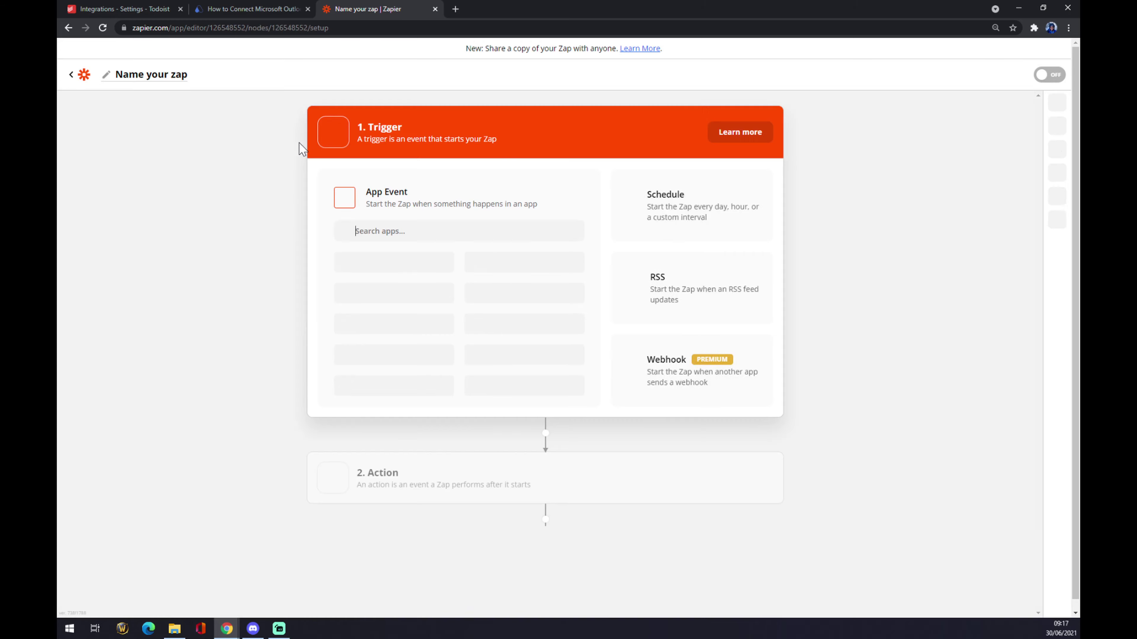
left_click(175, 76)
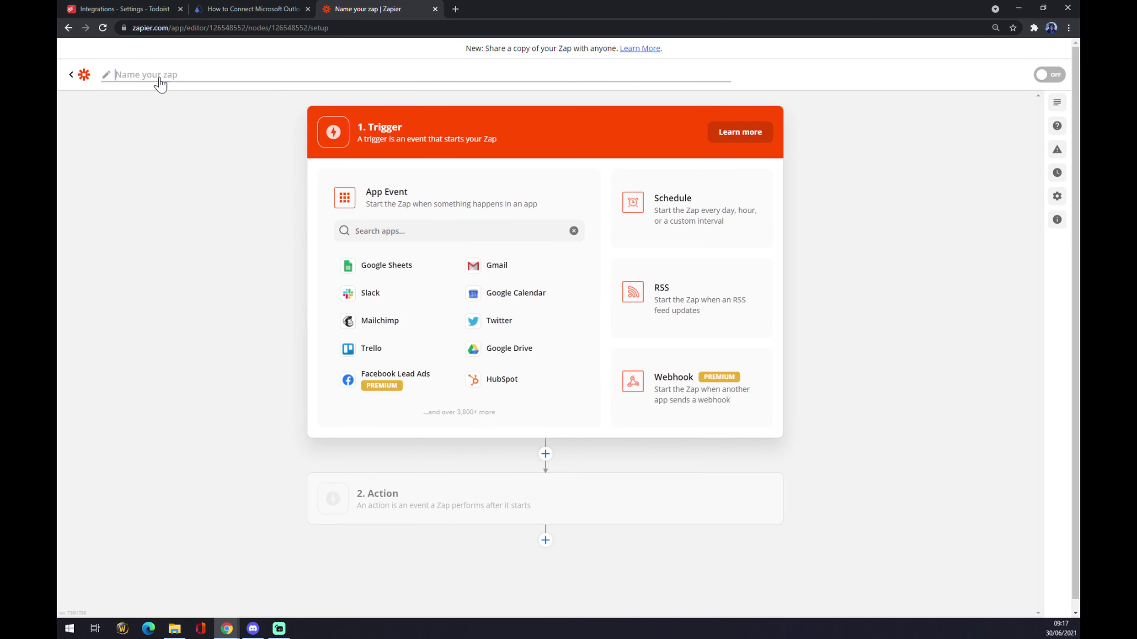
left_click(188, 158)
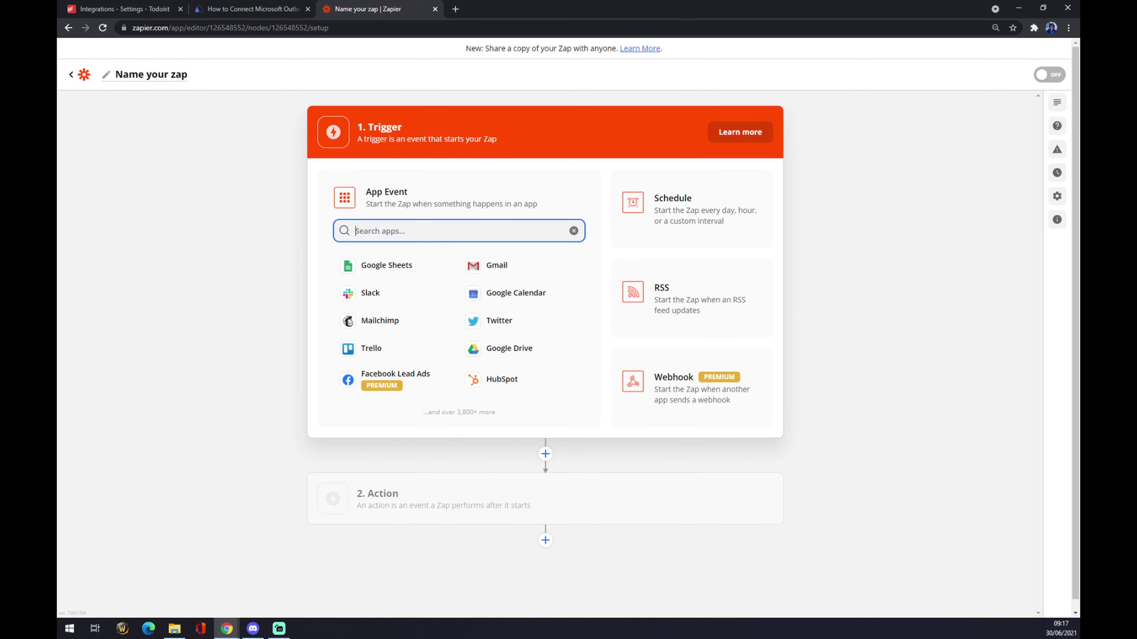
type("todo")
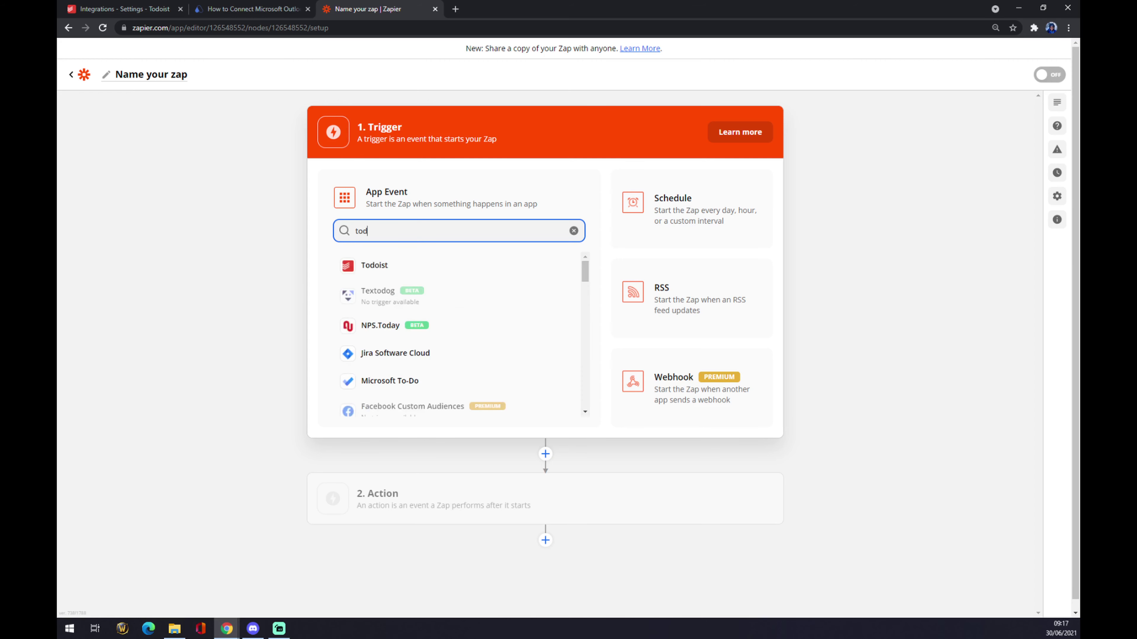
left_click(392, 277)
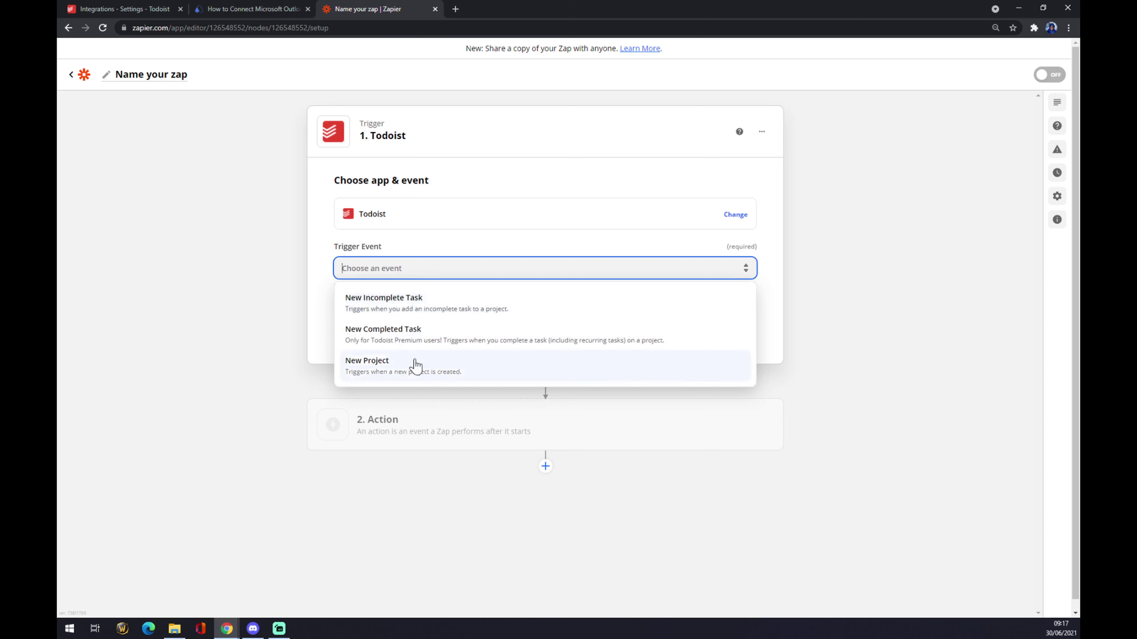
- Set the Zap's trigger event to New Incomplete Task and select the connected Todoist account for it
left_click(415, 314)
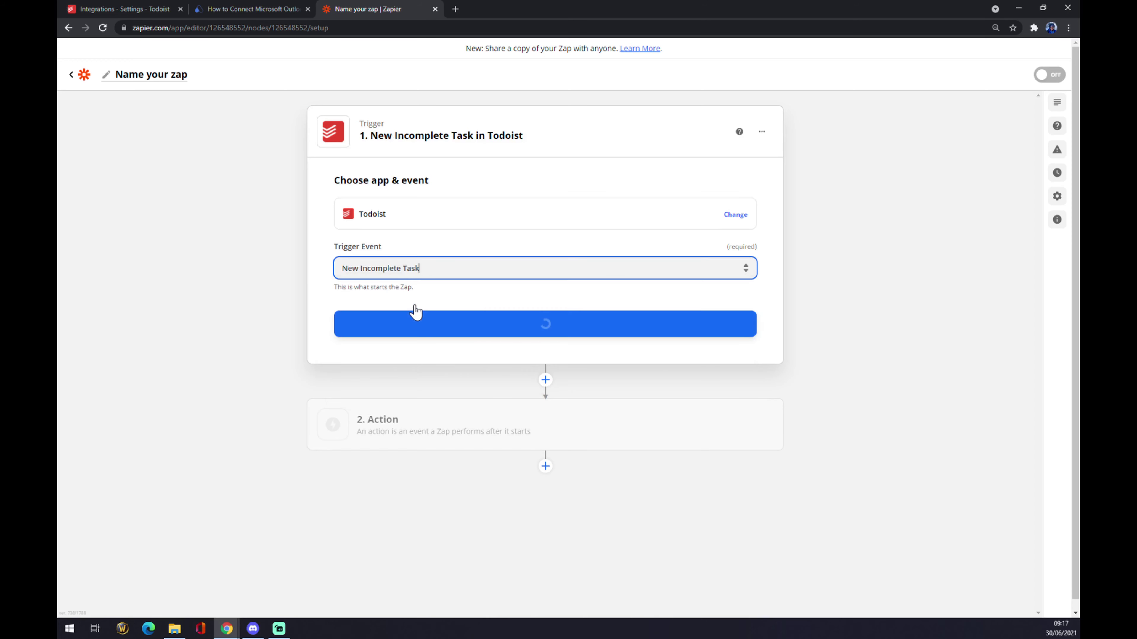
left_click(440, 333)
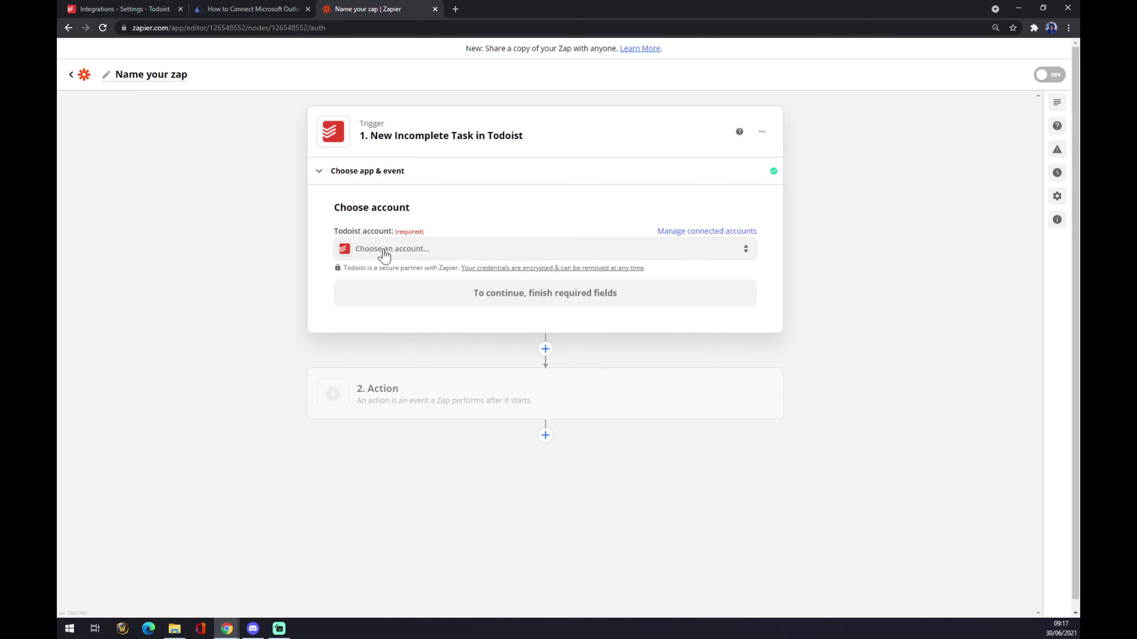
left_click(386, 251)
left_click(388, 349)
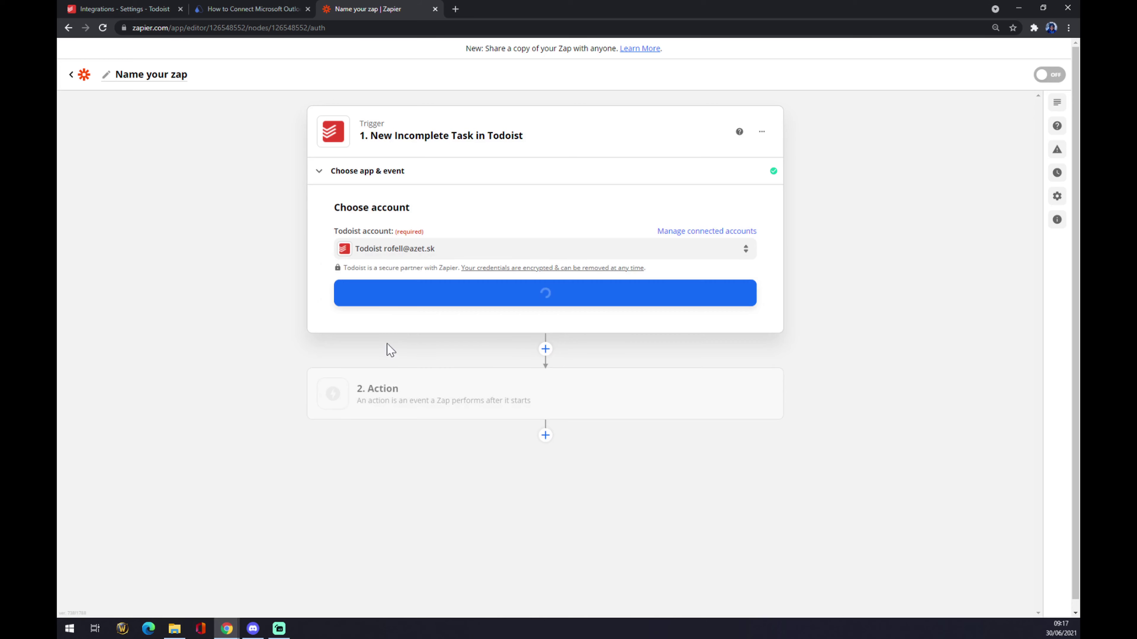
left_click(409, 304)
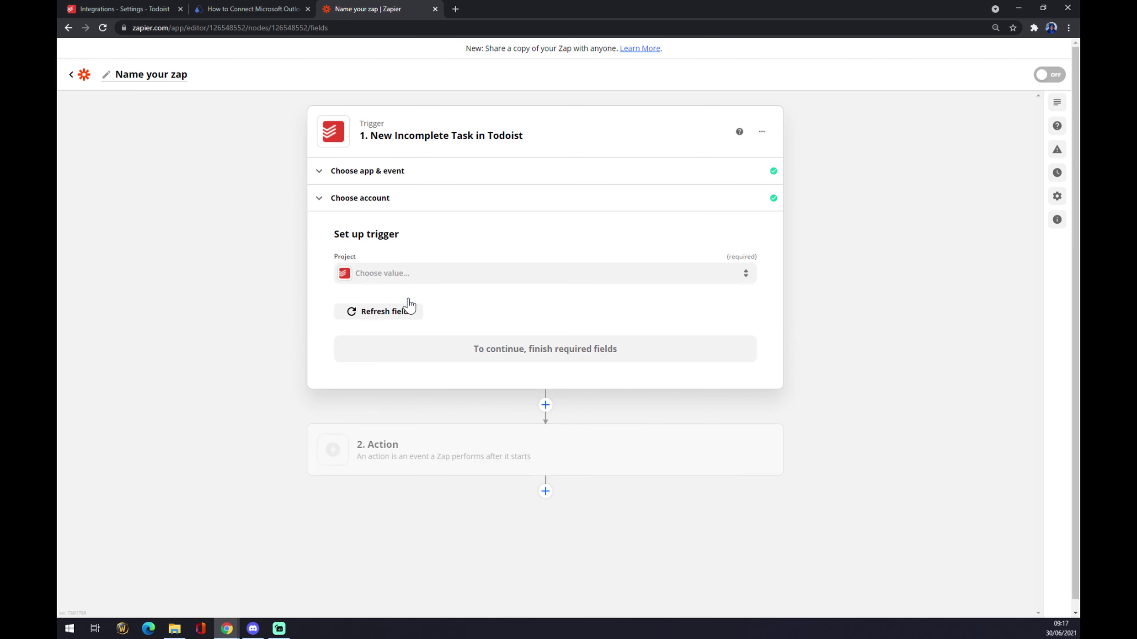
- Check the available projects in Todoist and set Try Boards as the trigger's project in Zapier
left_click(409, 274)
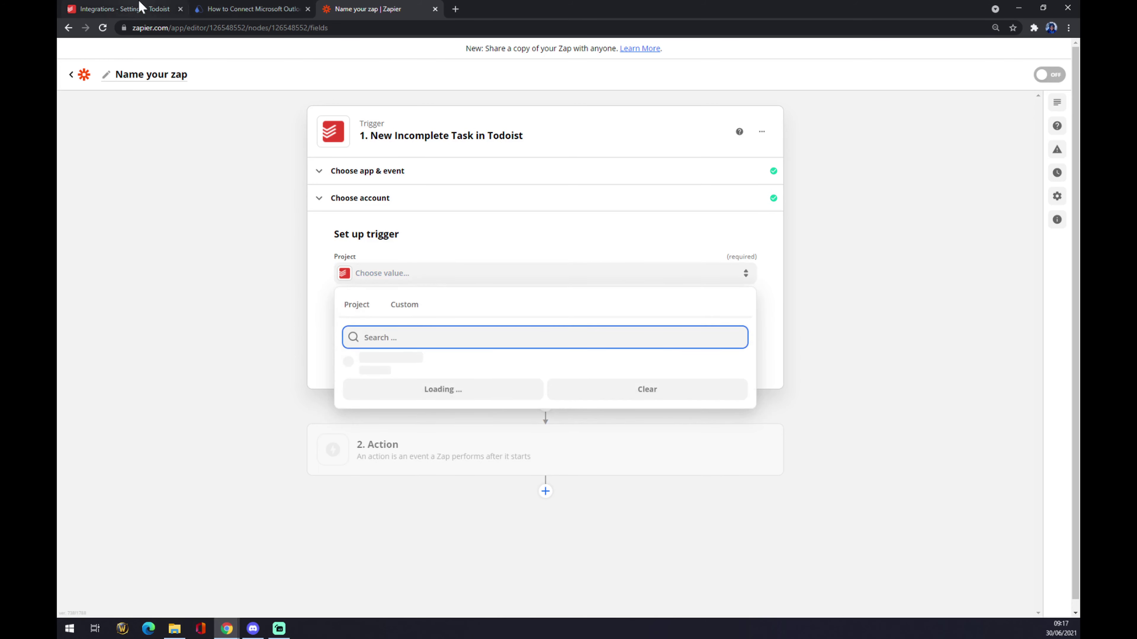
left_click(121, 9)
left_click(198, 104)
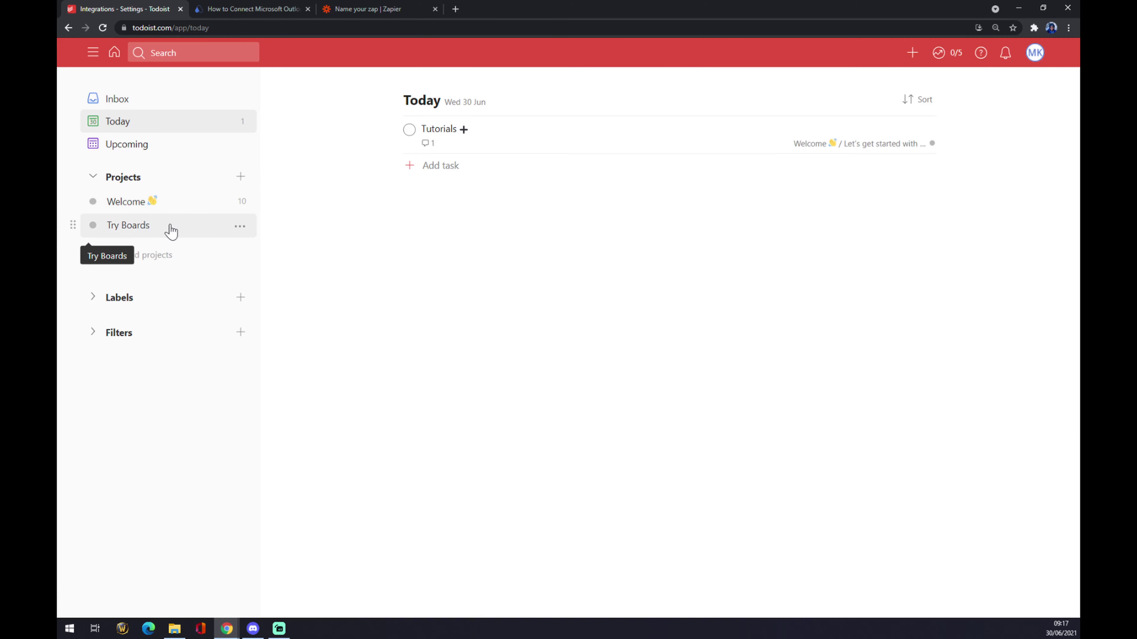
left_click(394, 8)
left_click(384, 279)
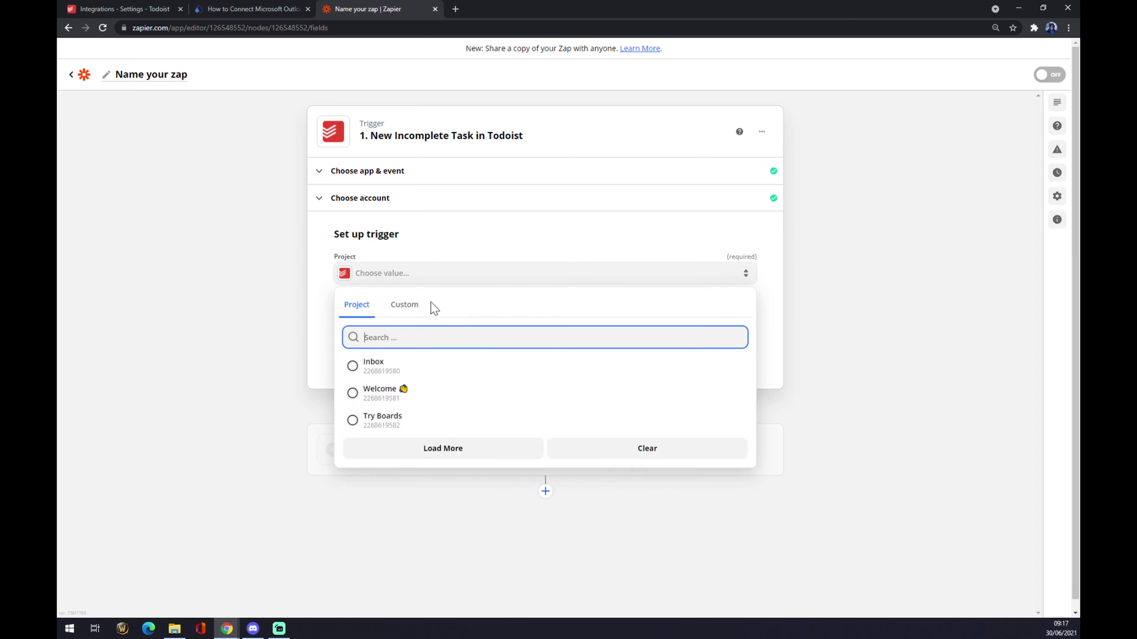
left_click(396, 421)
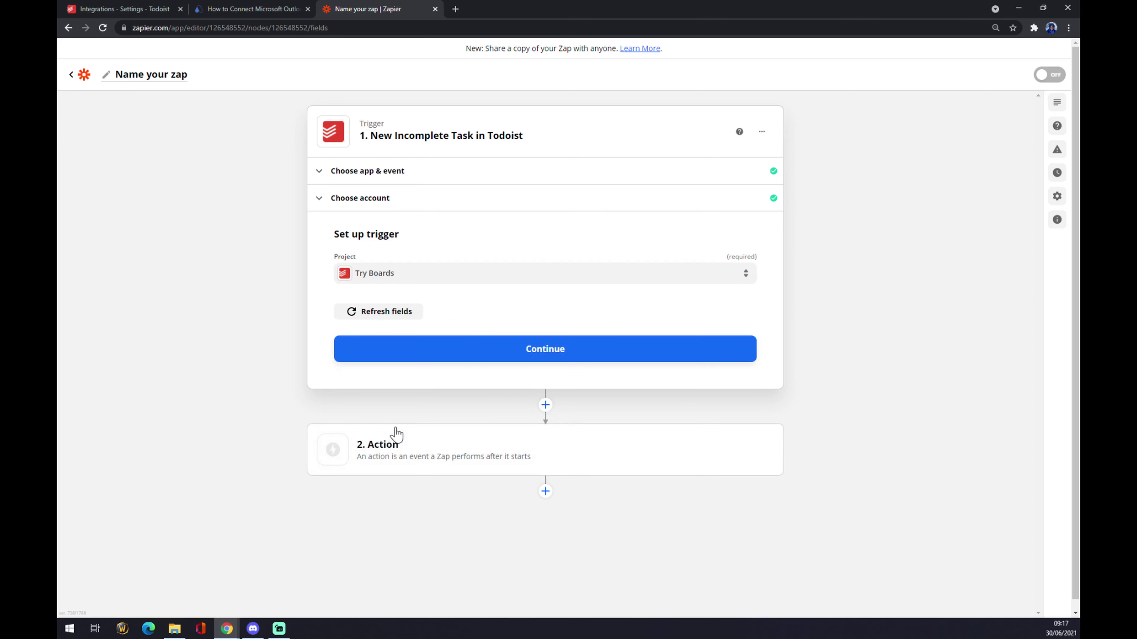
left_click(471, 362)
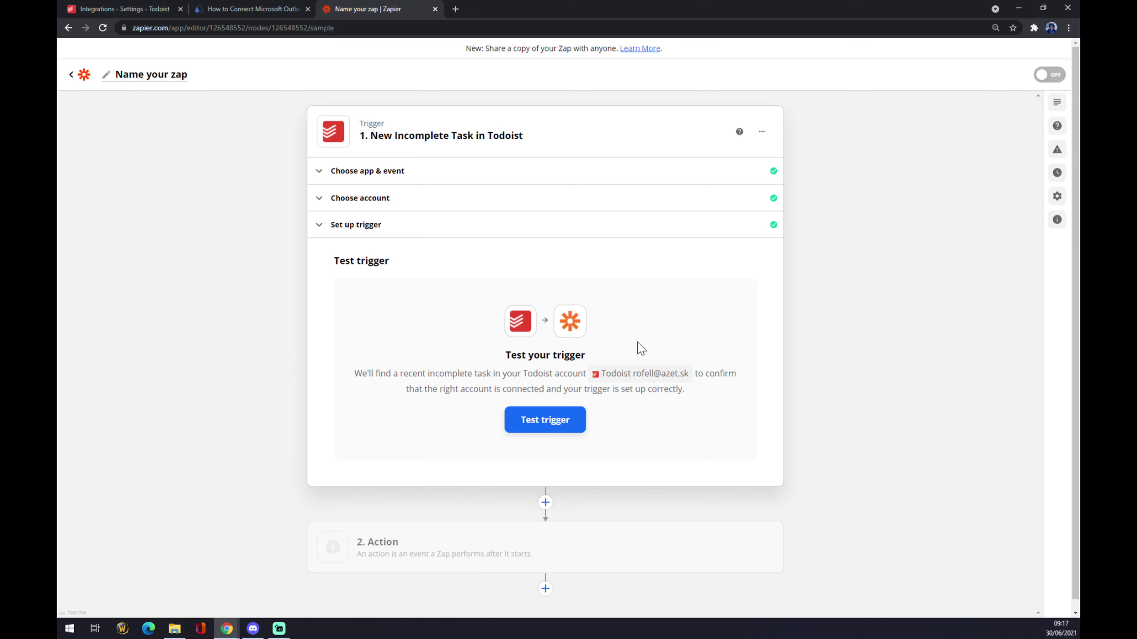
- Search for "outl" to set Microsoft Outlook as the Zap's action app, with Update Contact as the action event
left_click(425, 554)
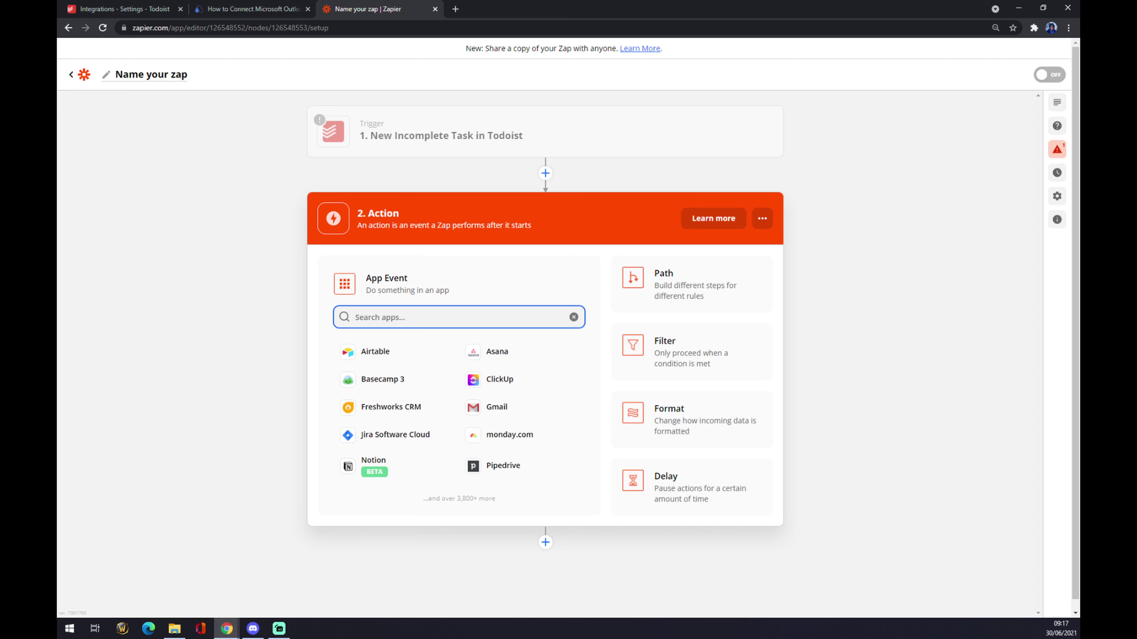
type("outl")
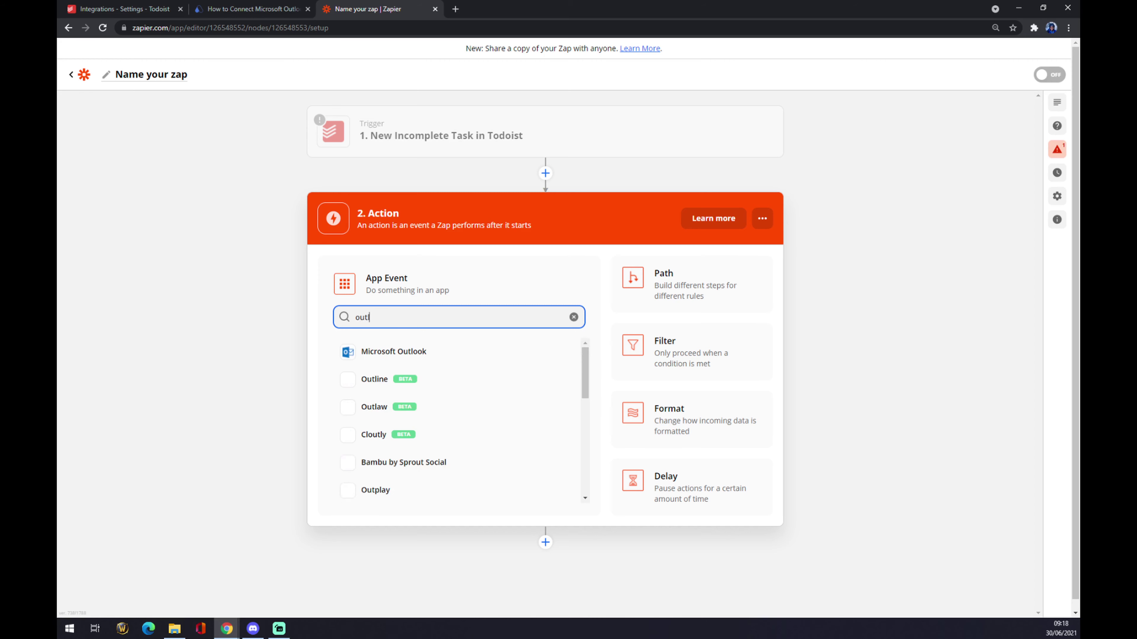
left_click(403, 352)
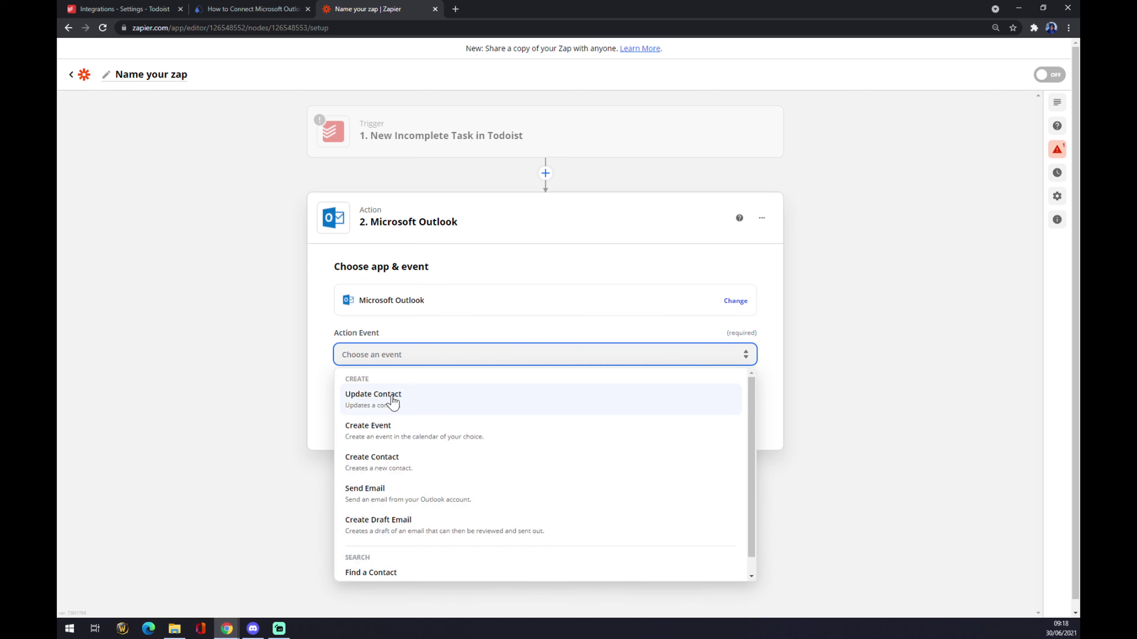
left_click(393, 398)
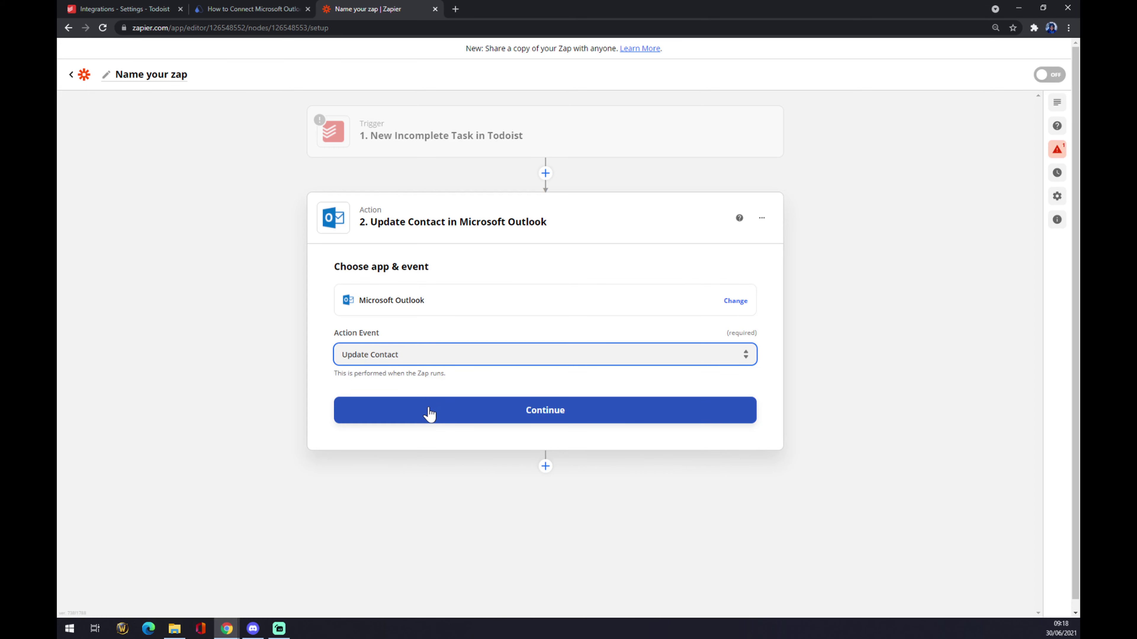